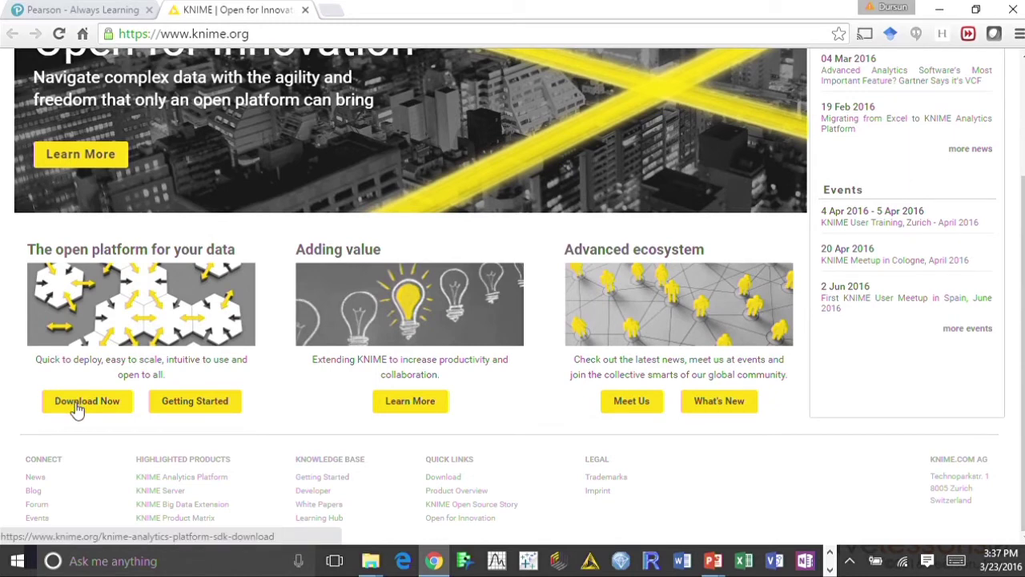
Step: Open KNIME's Getting Started resources page on knime.org
{"action": "left_click", "coordinate": [205, 407]}
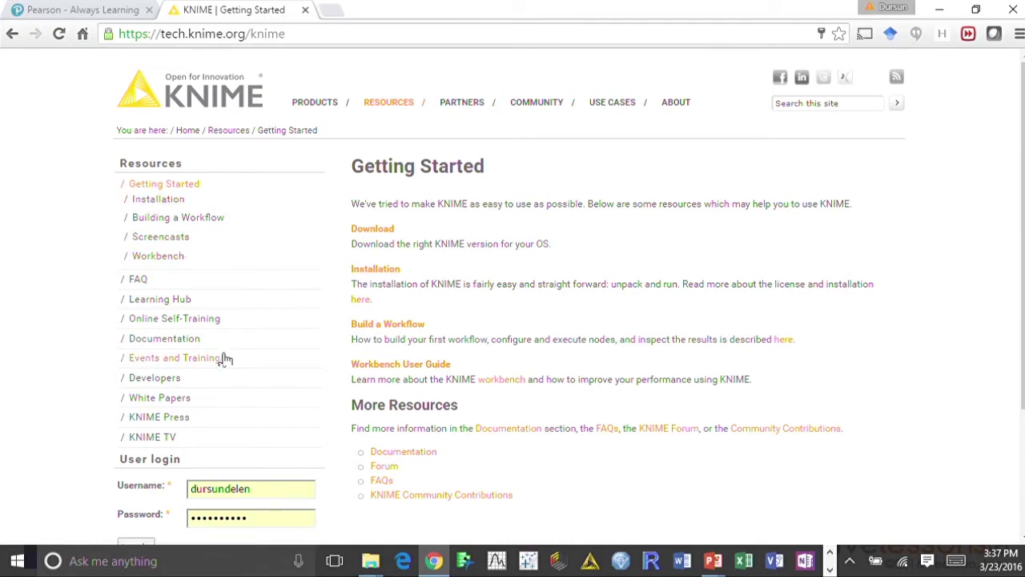
{"action": "left_click", "coordinate": [162, 300]}
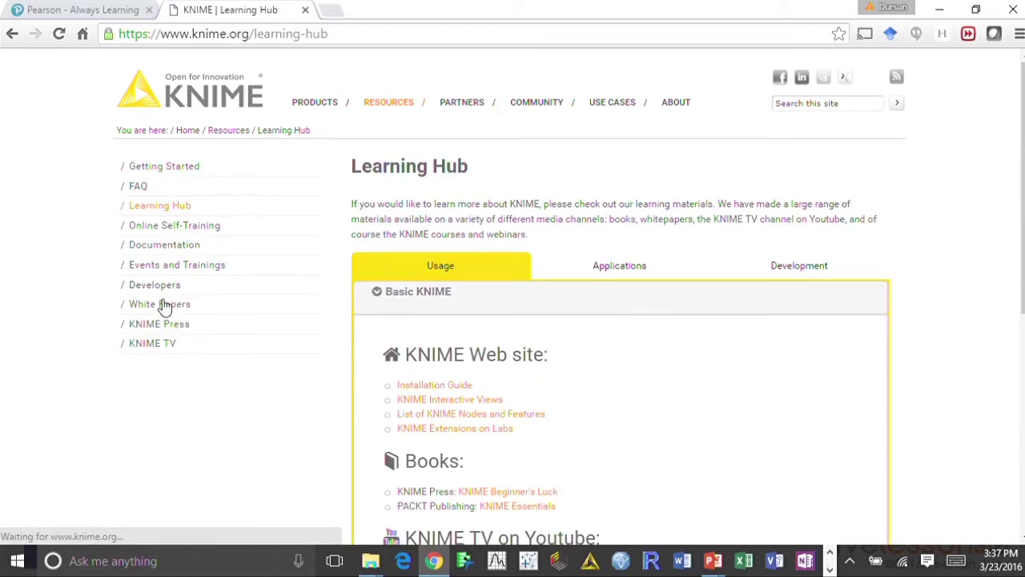
{"action": "scroll", "coordinate": [696, 379], "scroll_direction": "down", "scroll_amount": 2}
{"action": "scroll", "coordinate": [732, 382], "scroll_direction": "down", "scroll_amount": 1}
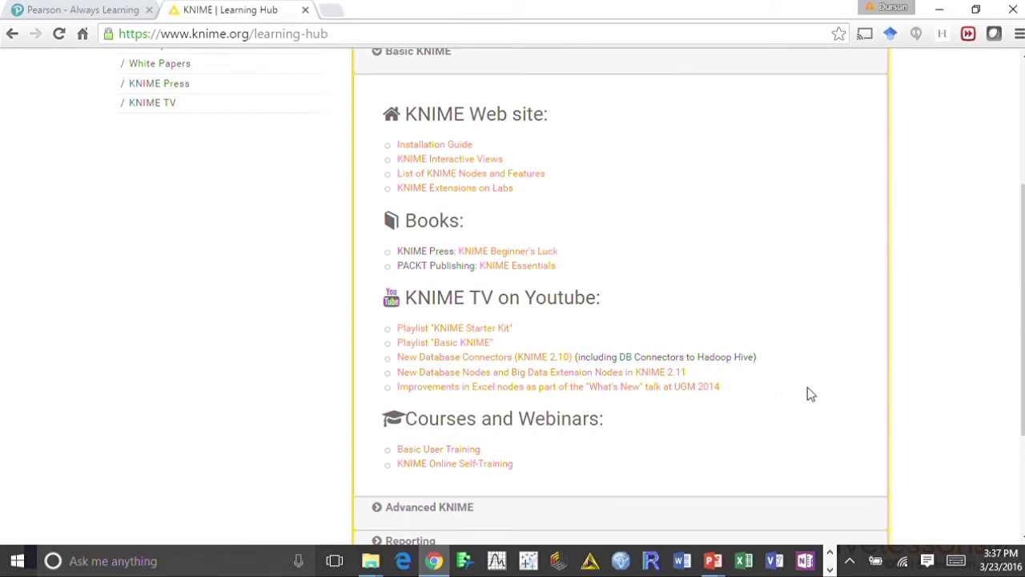
{"action": "scroll", "coordinate": [807, 387], "scroll_direction": "up", "scroll_amount": 3}
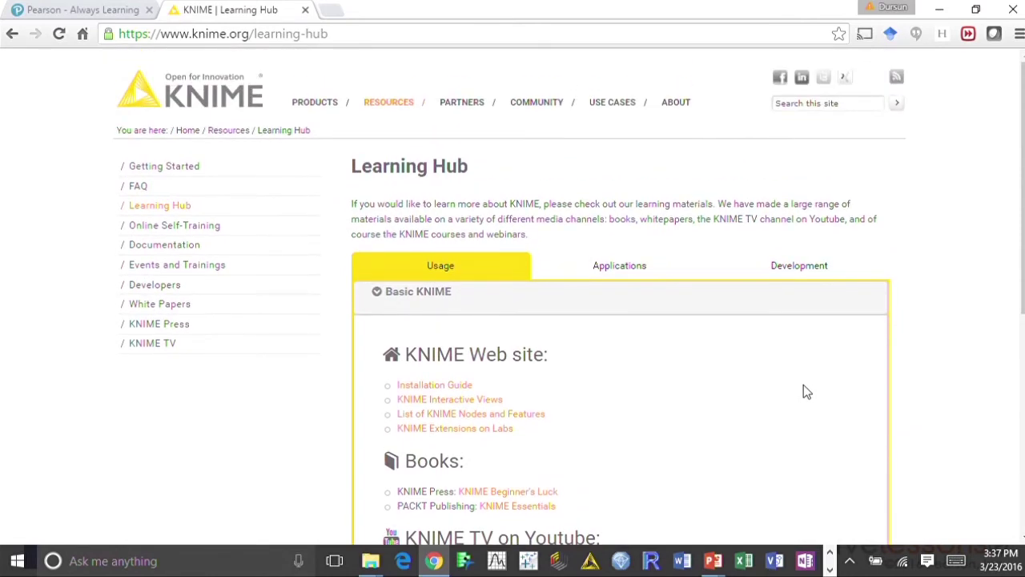
{"action": "mouse_move", "coordinate": [337, 104]}
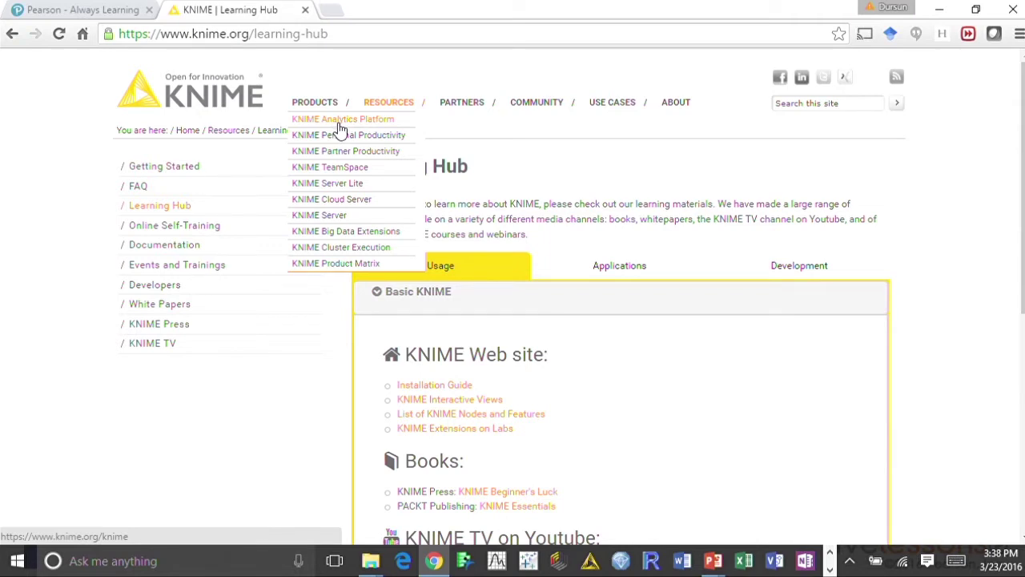
Step: Go from the KNIME Analytics Platform product page to its download registration form and look through it
{"action": "left_click", "coordinate": [340, 128]}
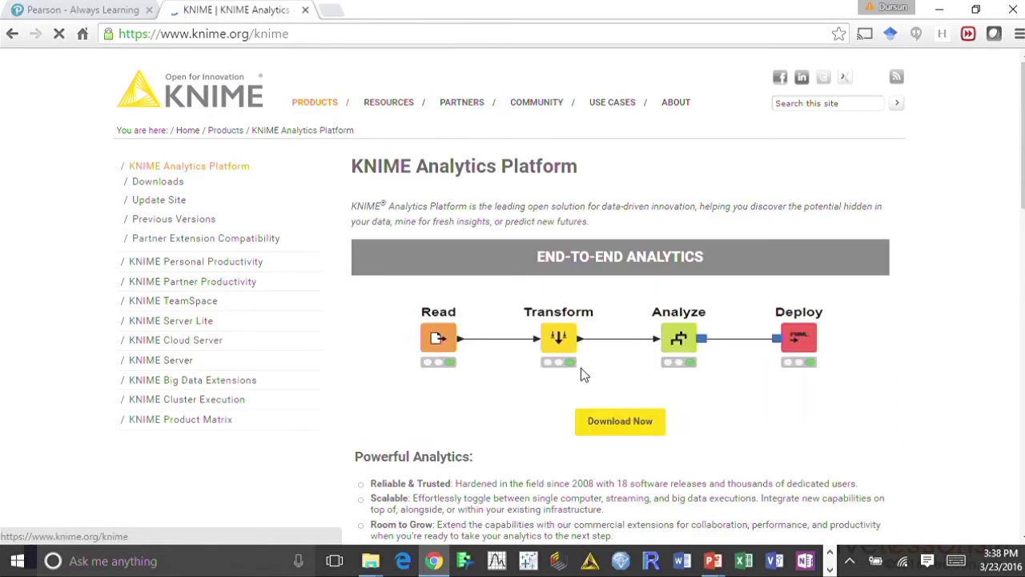
{"action": "left_click", "coordinate": [637, 427]}
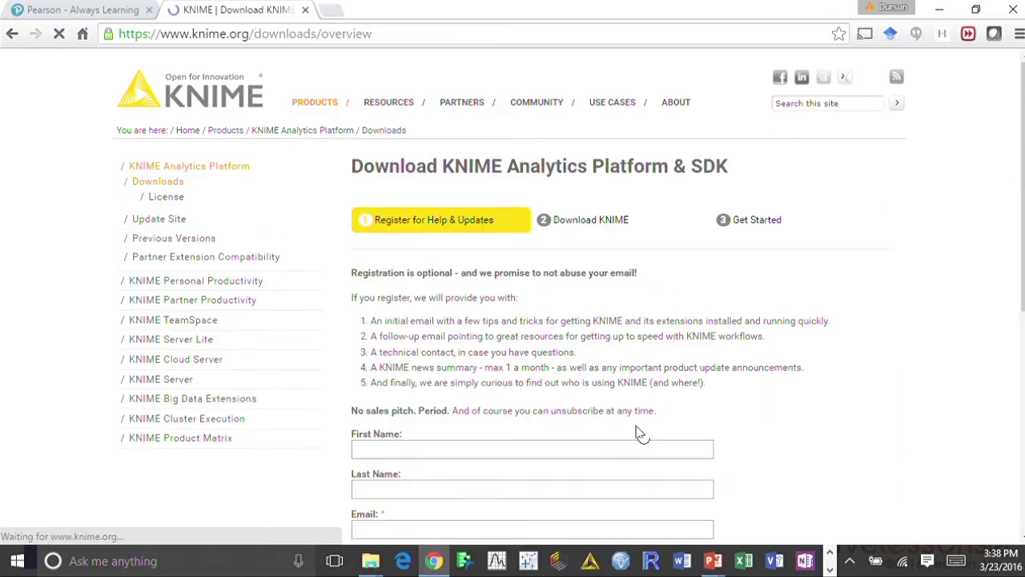
{"action": "scroll", "coordinate": [873, 356], "scroll_direction": "down", "scroll_amount": 1}
{"action": "scroll", "coordinate": [873, 356], "scroll_direction": "down", "scroll_amount": 3}
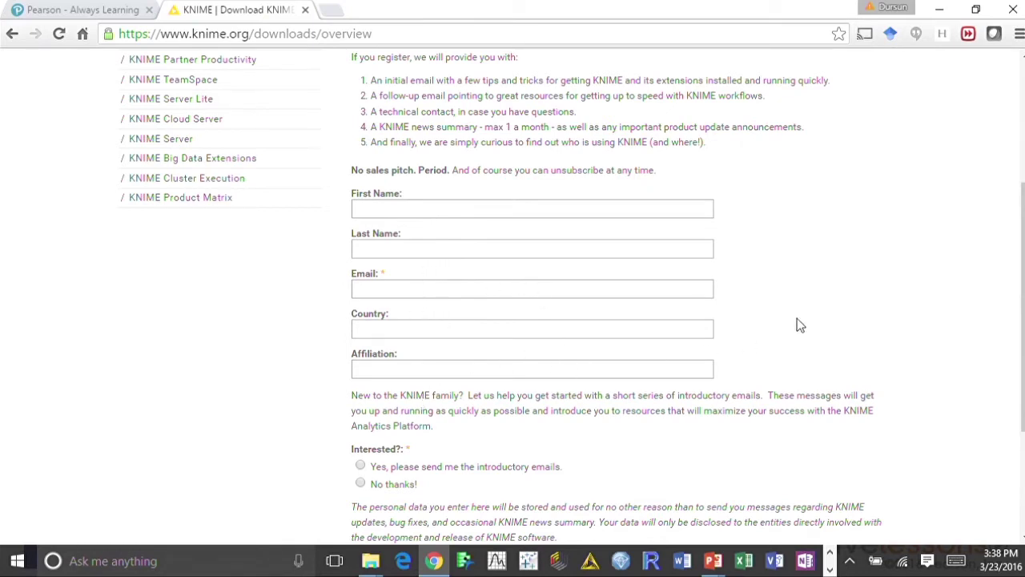
{"action": "scroll", "coordinate": [850, 293], "scroll_direction": "down", "scroll_amount": 1}
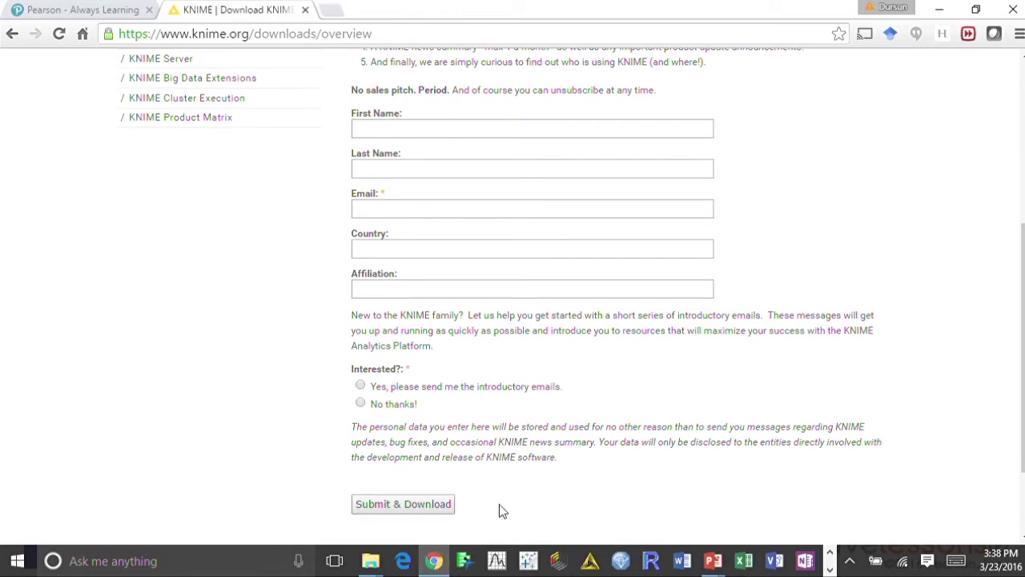
{"action": "scroll", "coordinate": [859, 304], "scroll_direction": "up", "scroll_amount": 3}
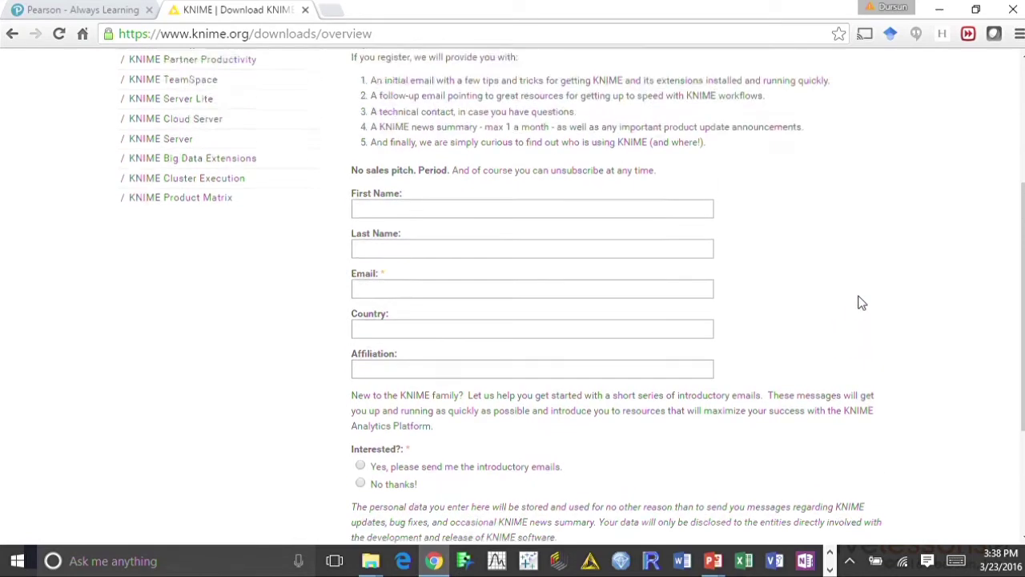
{"action": "scroll", "coordinate": [858, 303], "scroll_direction": "up", "scroll_amount": 1}
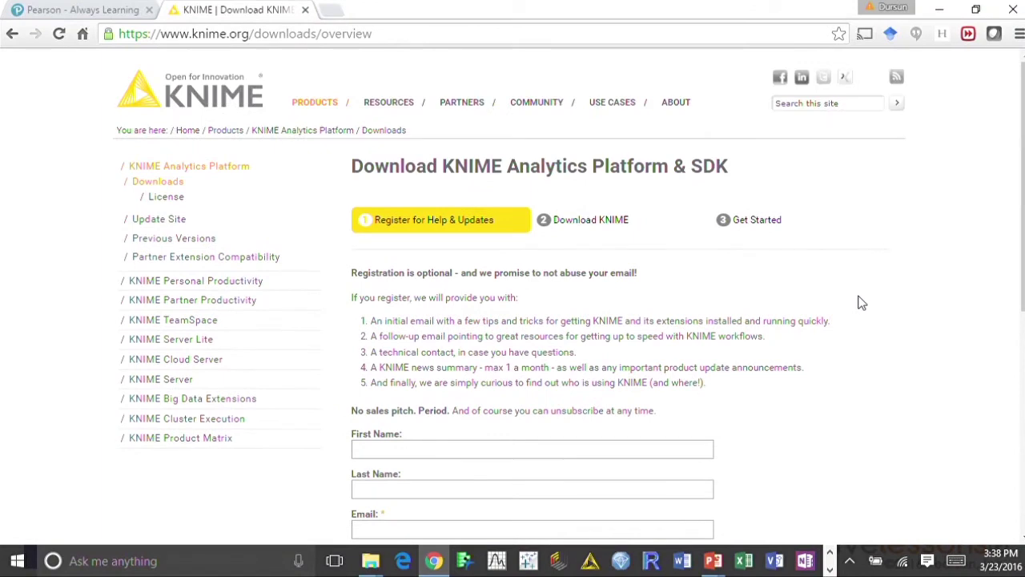
Step: Launch KNIME Analytics Platform on the default workspace, minimizing Chrome
{"action": "left_click", "coordinate": [590, 561]}
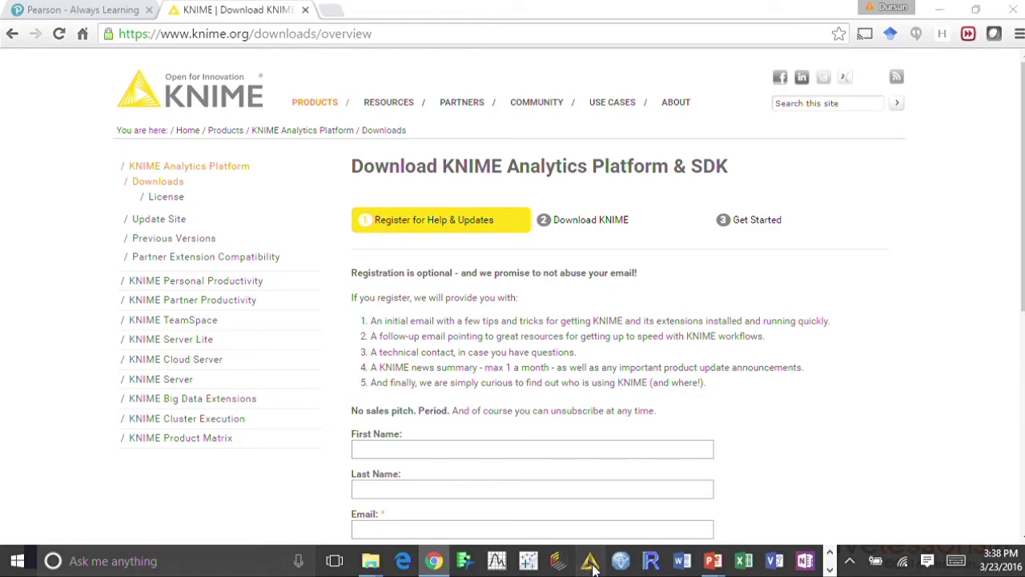
{"action": "left_click", "coordinate": [945, 13]}
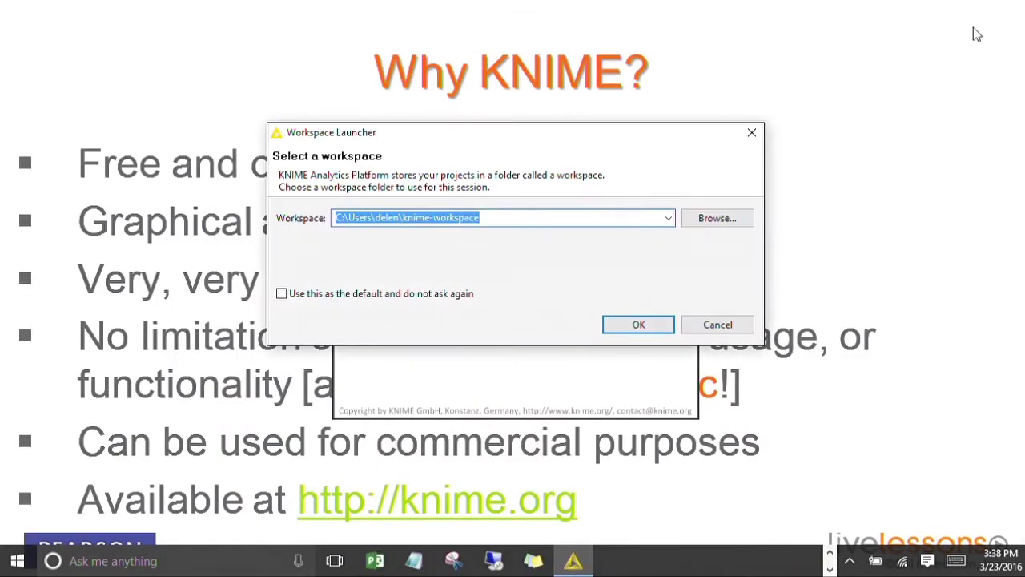
{"action": "left_click_drag", "start_coordinate": [627, 135], "coordinate": [640, 95]}
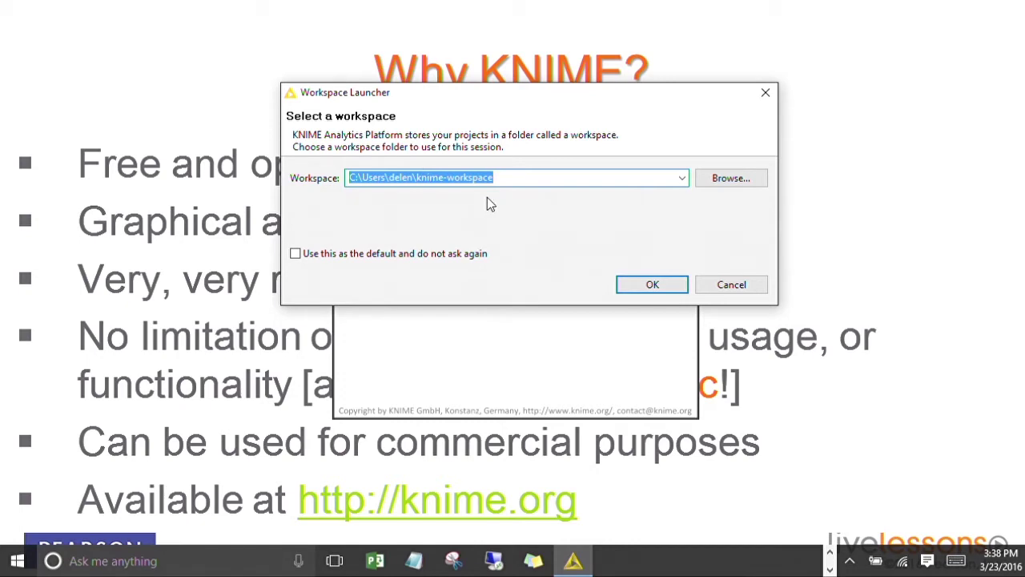
{"action": "left_click", "coordinate": [650, 293]}
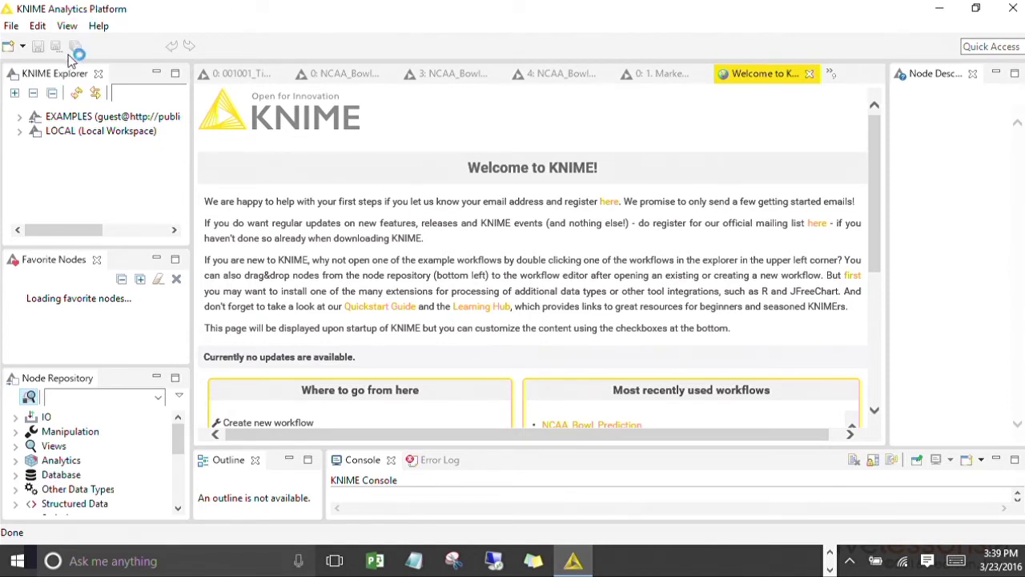
Step: Start Install KNIME Extensions from the File menu after checking the Help menu
{"action": "left_click", "coordinate": [98, 26]}
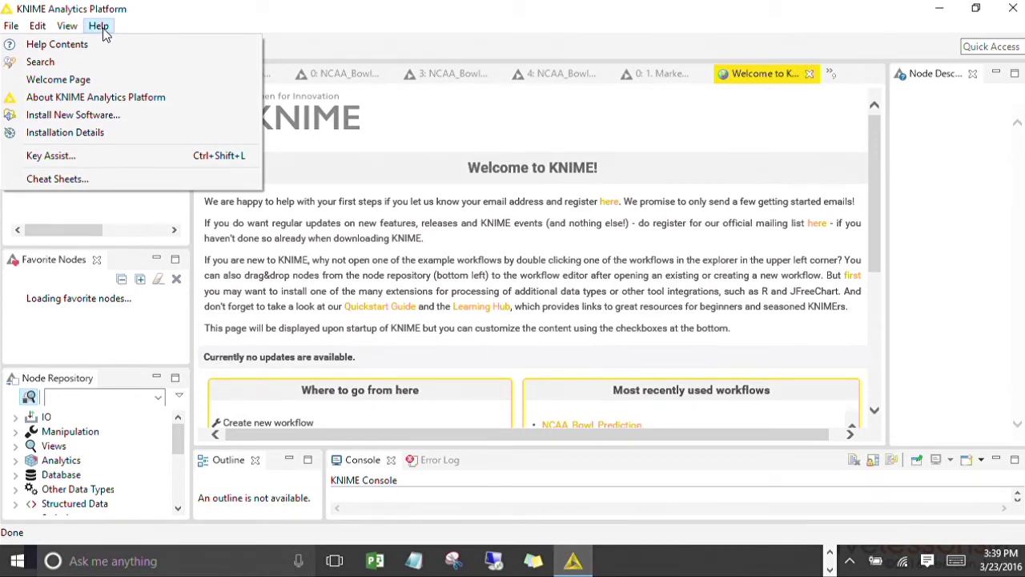
{"action": "left_click", "coordinate": [100, 27]}
{"action": "left_click", "coordinate": [11, 25]}
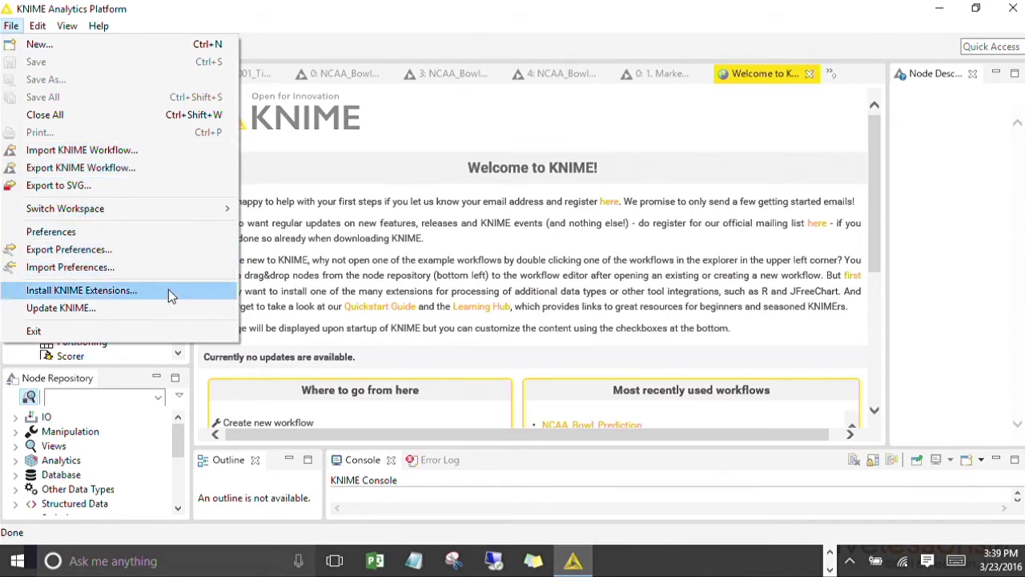
{"action": "left_click", "coordinate": [99, 293]}
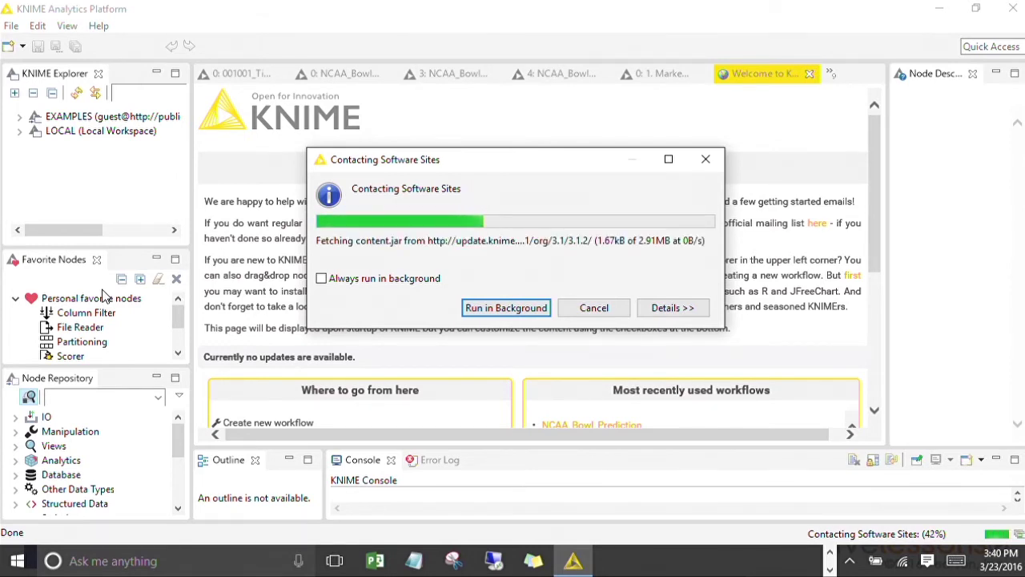
Step: Expand the LOCAL workspace in KNIME Explorer and widen the explorer panel
{"action": "left_click_drag", "start_coordinate": [501, 170], "coordinate": [562, 193]}
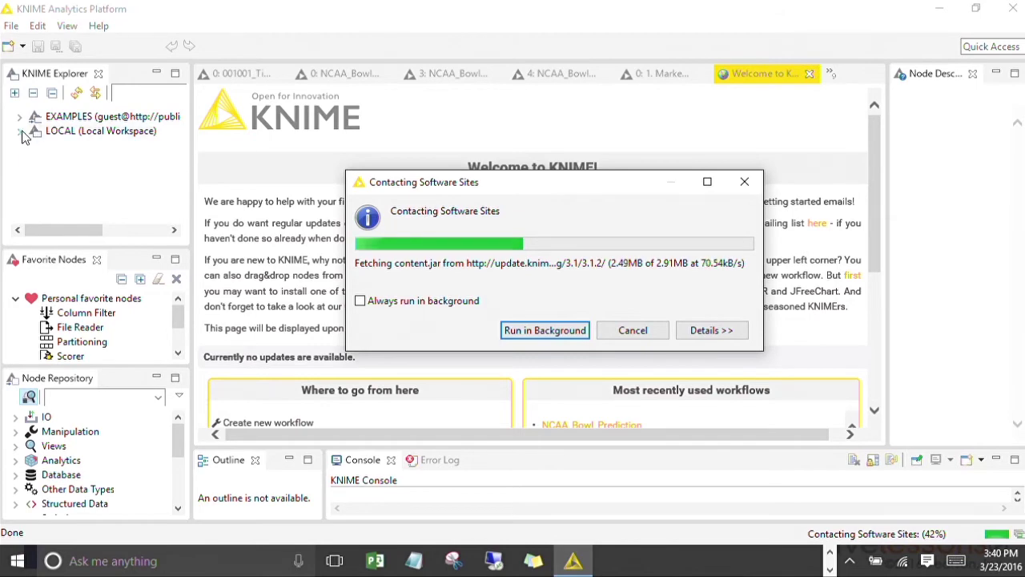
{"action": "left_click", "coordinate": [19, 131]}
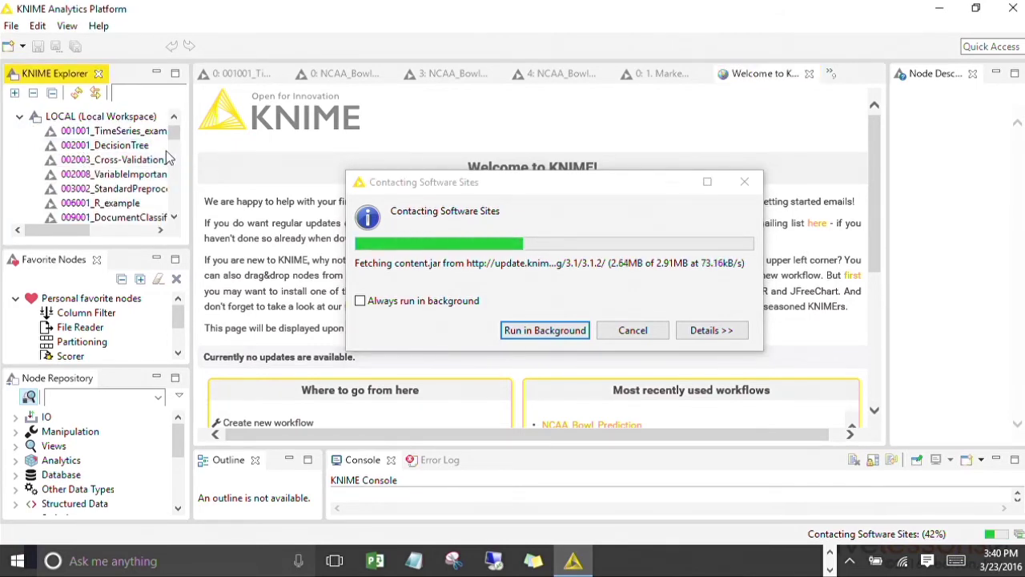
{"action": "left_click_drag", "start_coordinate": [192, 141], "coordinate": [218, 163]}
{"action": "scroll", "coordinate": [215, 144], "scroll_direction": "down", "scroll_amount": 2}
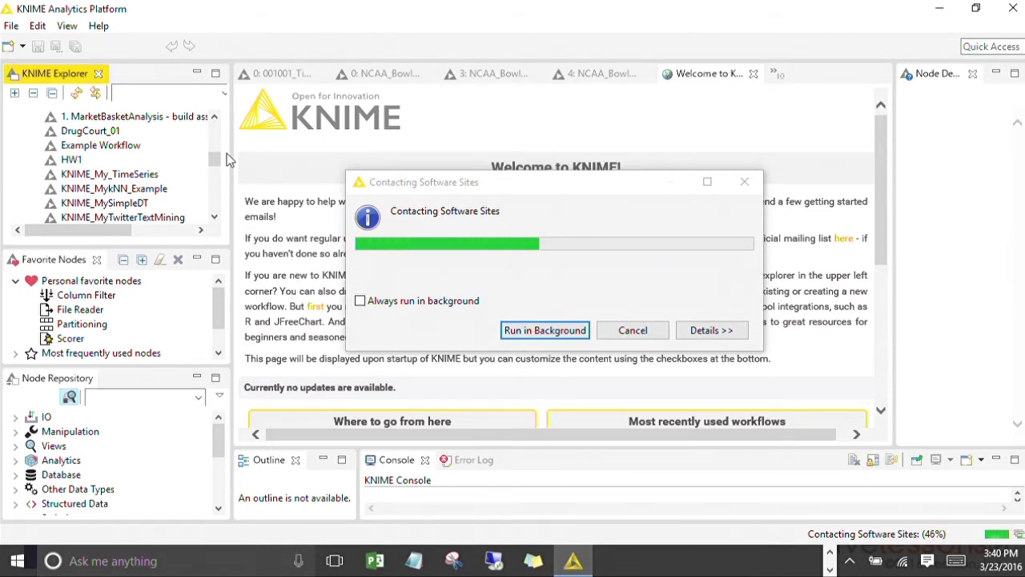
Step: Browse the KNIME & Extensions category in Available Software, then close the installer unused
{"action": "left_click_drag", "start_coordinate": [544, 192], "coordinate": [512, 137]}
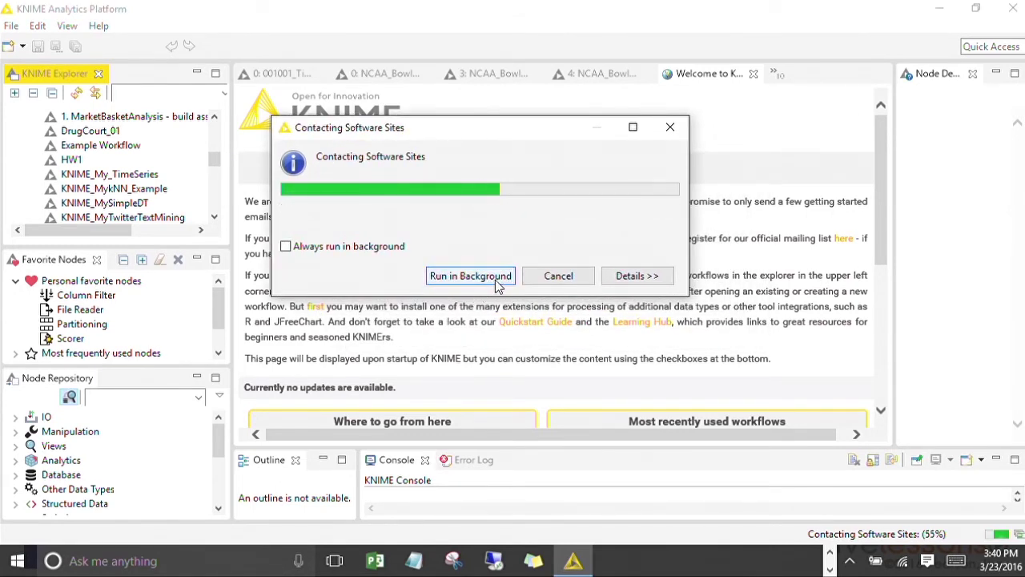
{"action": "left_click_drag", "start_coordinate": [519, 129], "coordinate": [552, 152]}
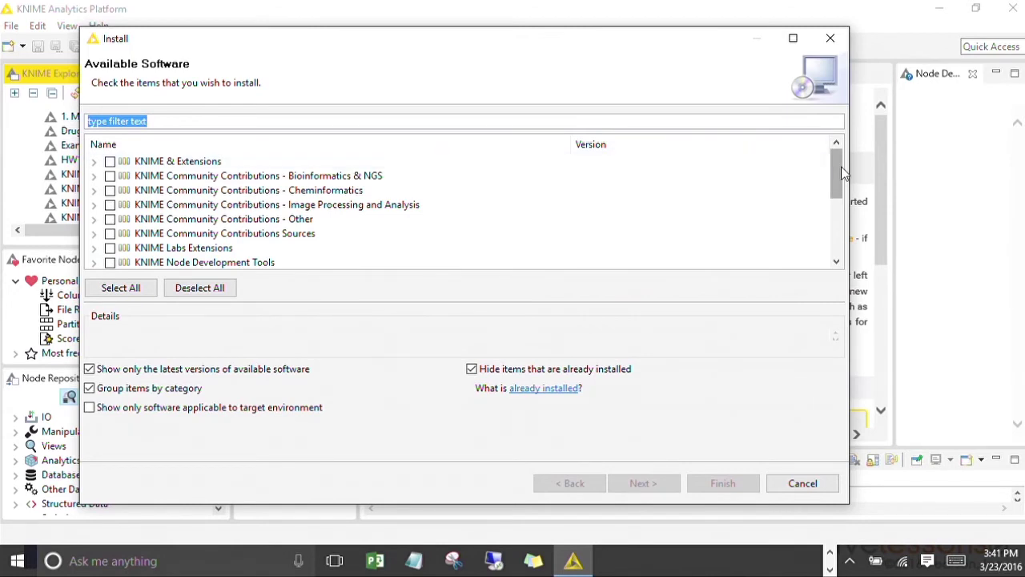
{"action": "mouse_move", "coordinate": [841, 172]}
{"action": "left_mouse_down"}
{"action": "mouse_move", "coordinate": [841, 237]}
{"action": "mouse_move", "coordinate": [840, 164]}
{"action": "left_mouse_up"}
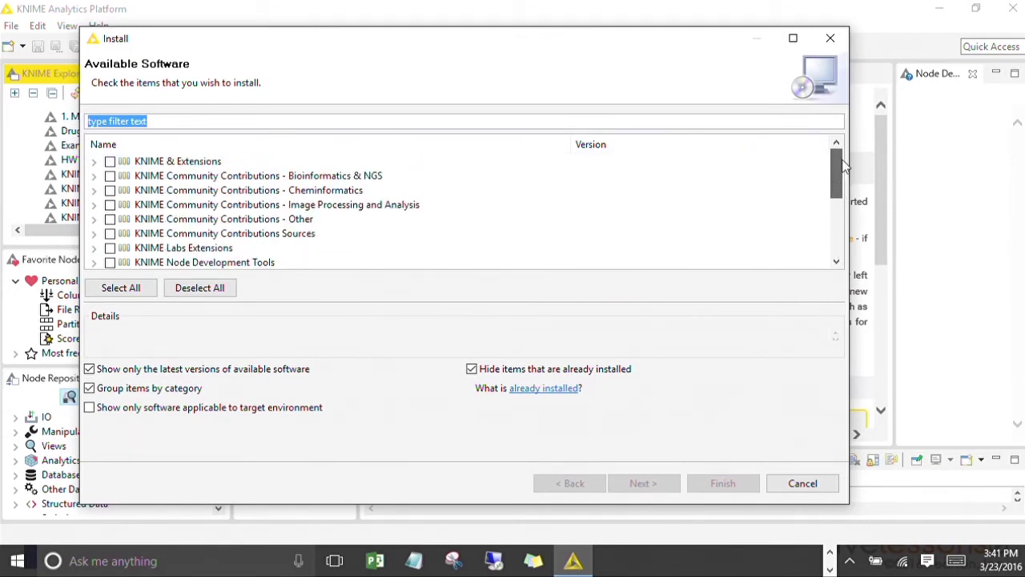
{"action": "left_click", "coordinate": [95, 161]}
{"action": "scroll", "coordinate": [597, 189], "scroll_direction": "down", "scroll_amount": 2}
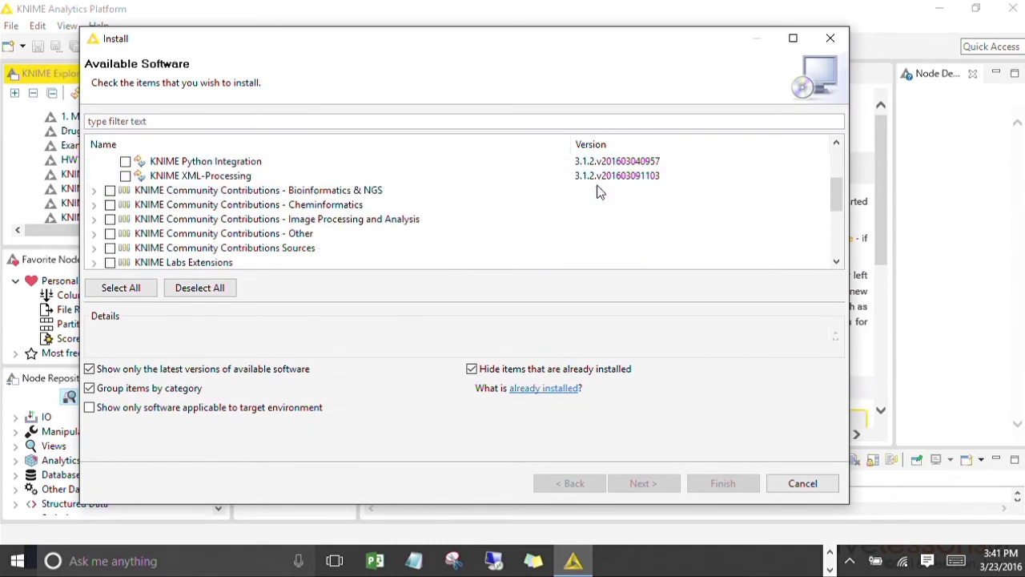
{"action": "scroll", "coordinate": [596, 192], "scroll_direction": "up", "scroll_amount": 2}
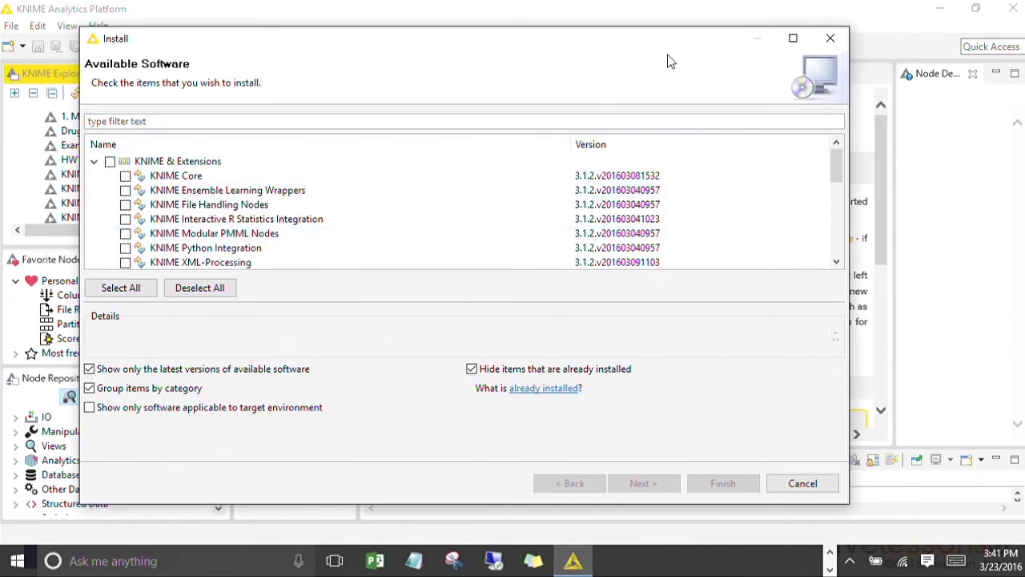
{"action": "left_click_drag", "start_coordinate": [665, 62], "coordinate": [709, 60]}
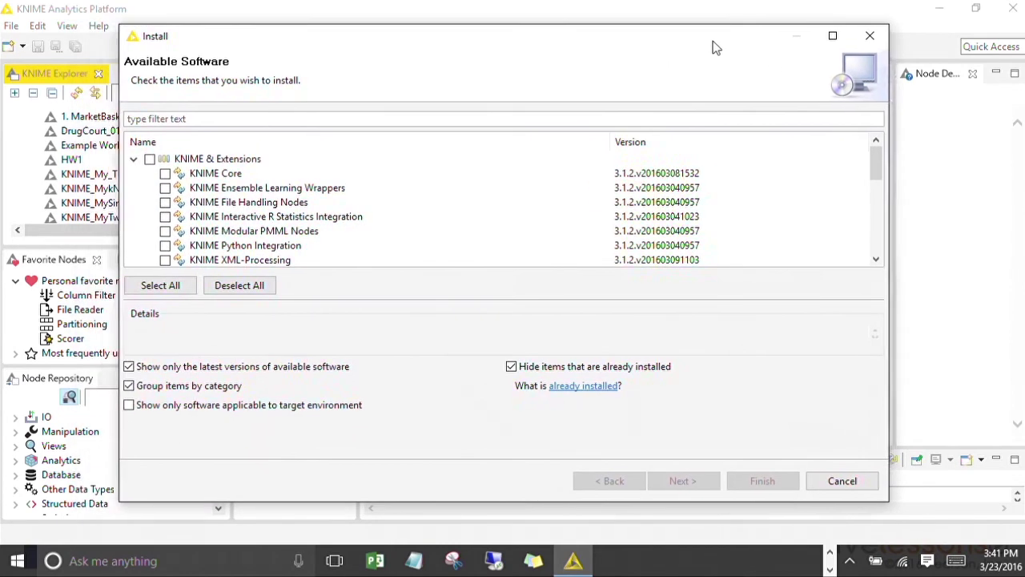
{"action": "left_click", "coordinate": [876, 40]}
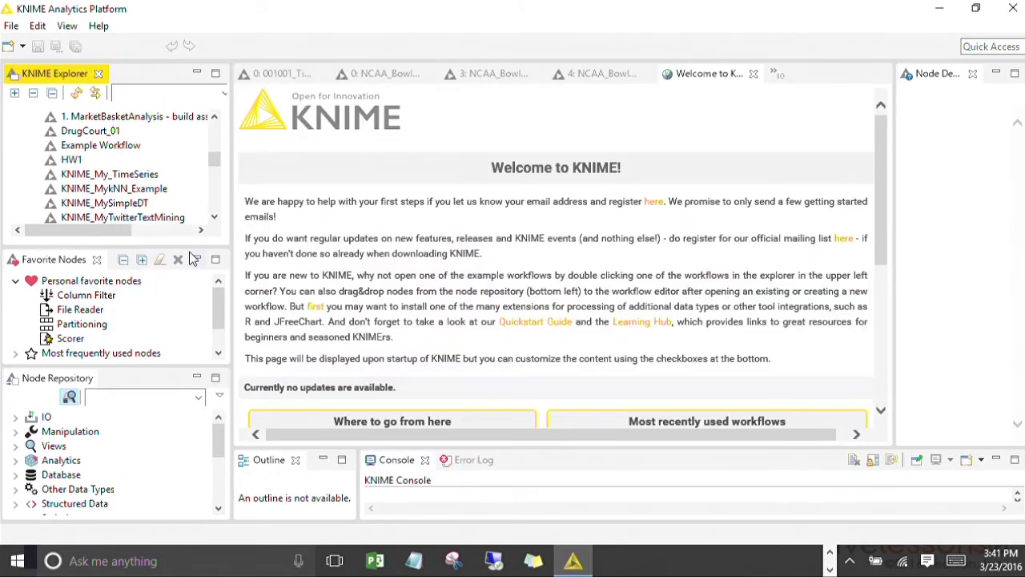
Step: Enlarge the Node Repository and rearrange the side panels for more room
{"action": "left_click_drag", "start_coordinate": [187, 365], "coordinate": [193, 350]}
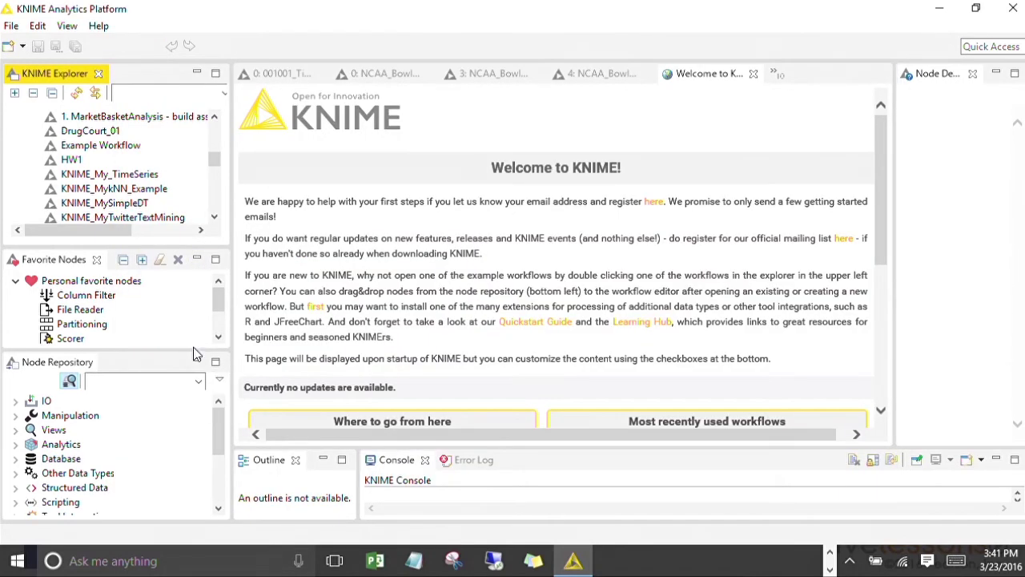
{"action": "left_click_drag", "start_coordinate": [192, 248], "coordinate": [192, 202]}
{"action": "left_click", "coordinate": [169, 316]}
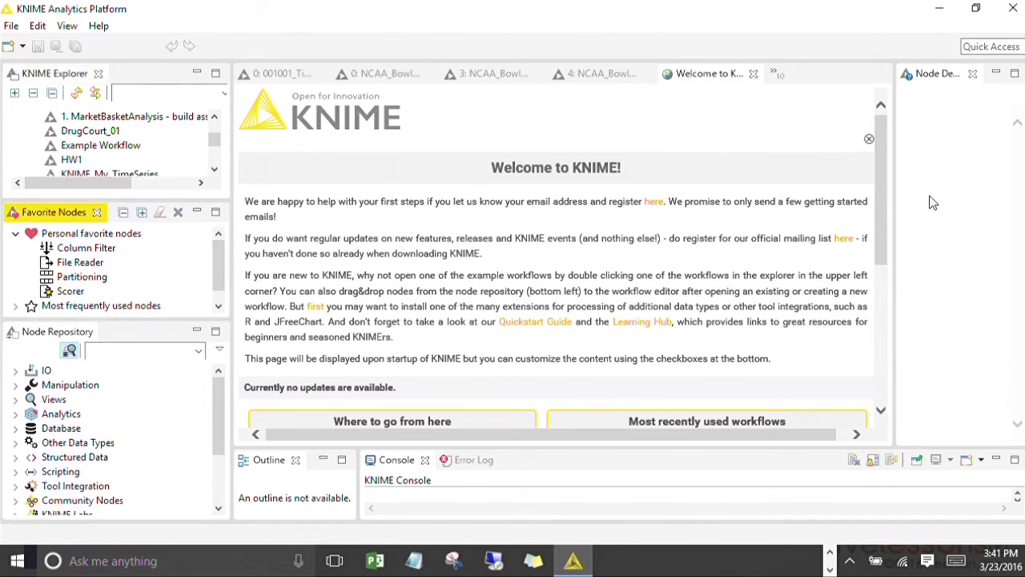
{"action": "left_click_drag", "start_coordinate": [882, 165], "coordinate": [887, 264]}
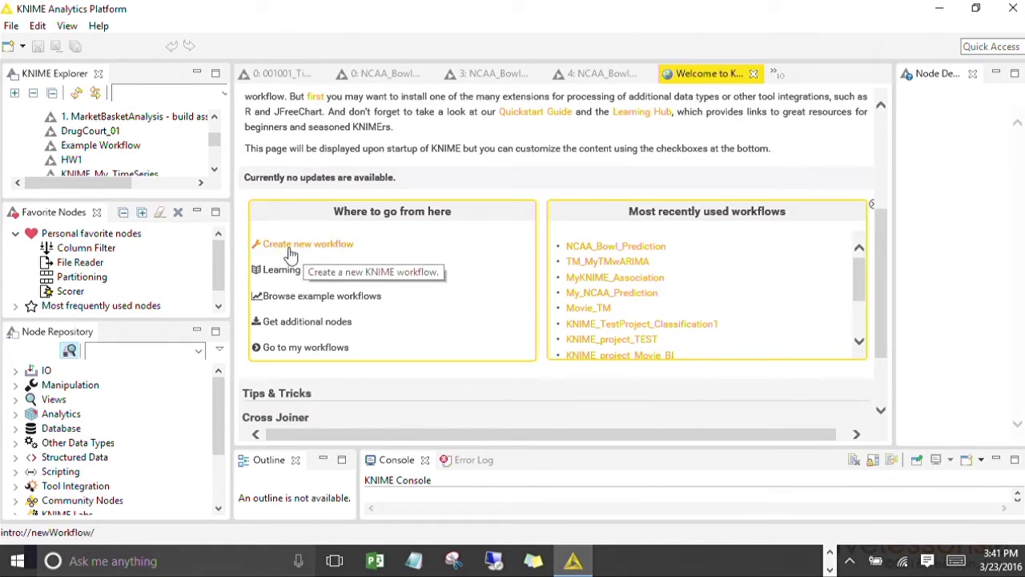
Step: Create a new KNIME workflow named LL_Demo1 in LOCAL
{"action": "left_click", "coordinate": [11, 25]}
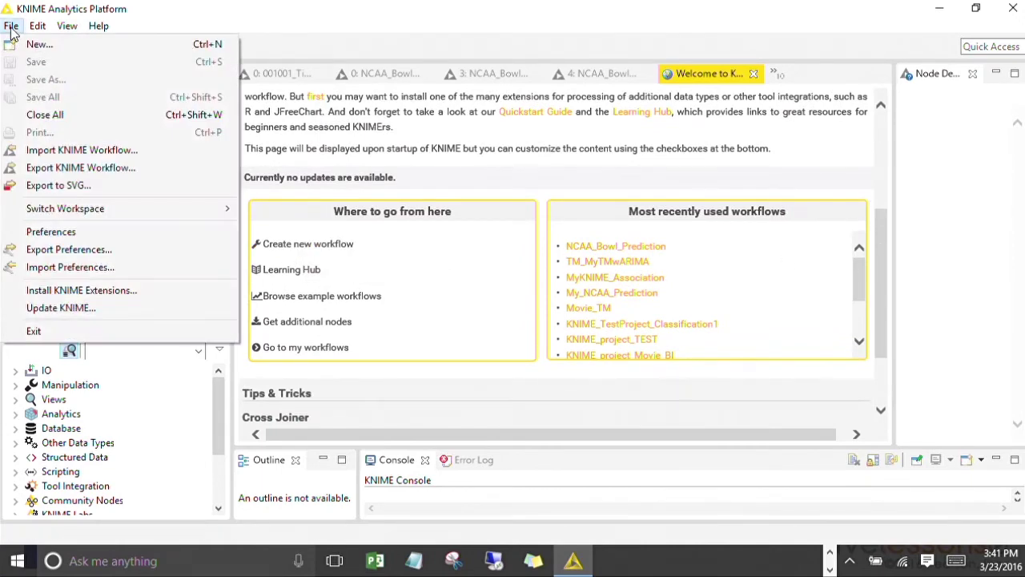
{"action": "left_click", "coordinate": [51, 47]}
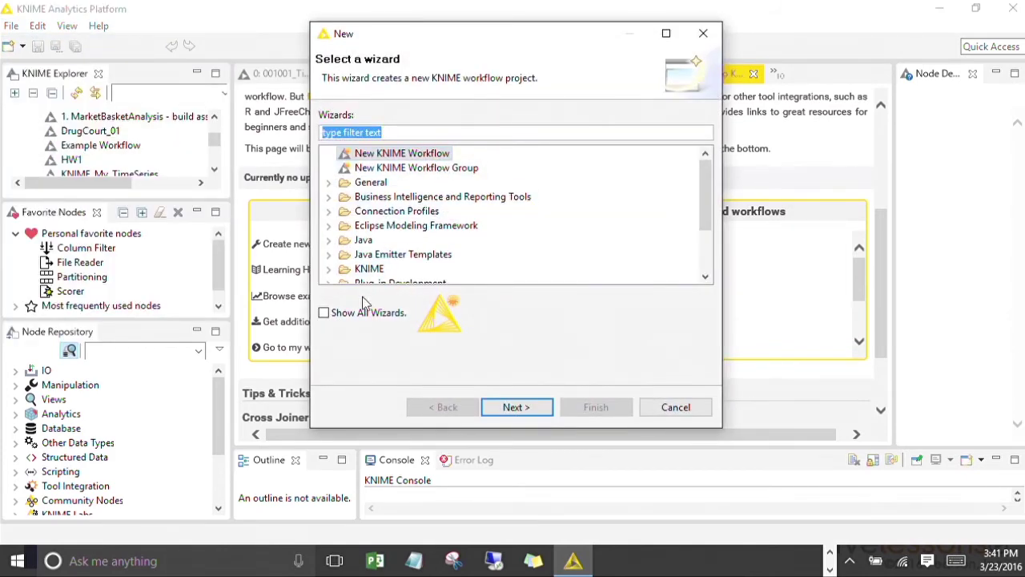
{"action": "left_click", "coordinate": [516, 407]}
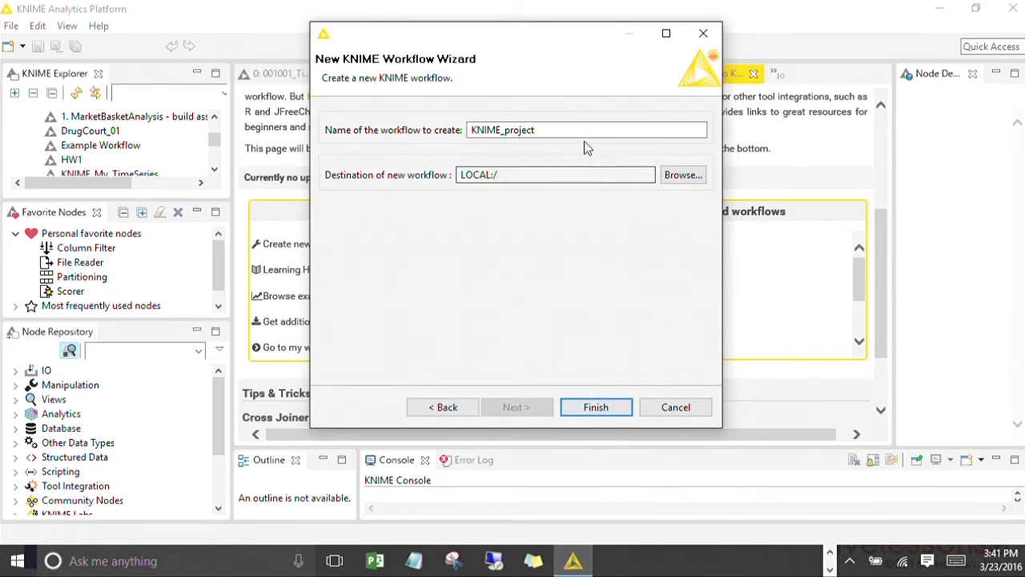
{"action": "left_click", "coordinate": [584, 130]}
{"action": "left_click_drag", "start_coordinate": [584, 130], "coordinate": [288, 130]}
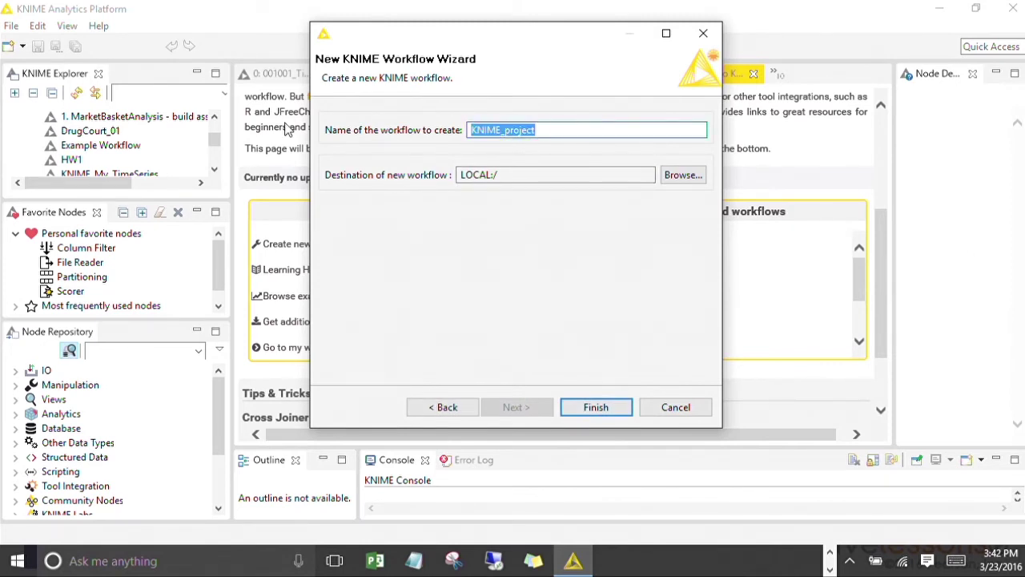
{"action": "type", "text": "LL_Demo1"}
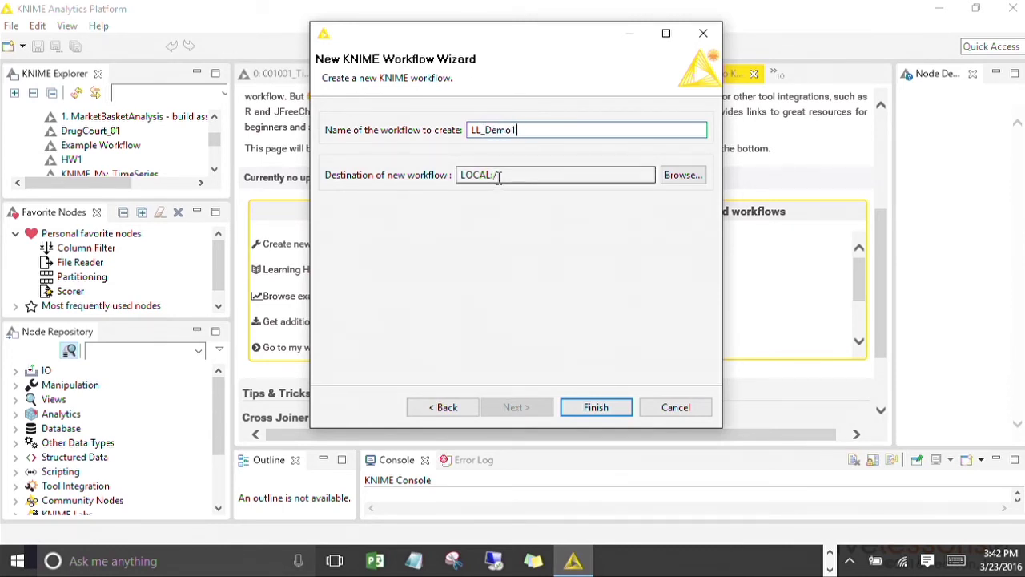
{"action": "left_click", "coordinate": [596, 407]}
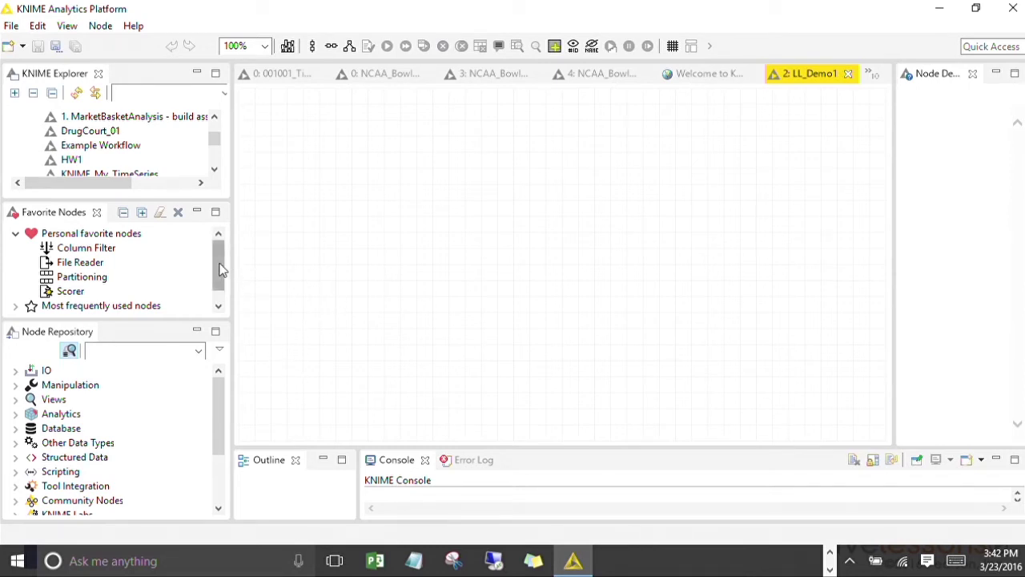
Step: Add a File Reader node from IO > Read to the LL_Demo1 canvas
{"action": "left_click", "coordinate": [14, 371]}
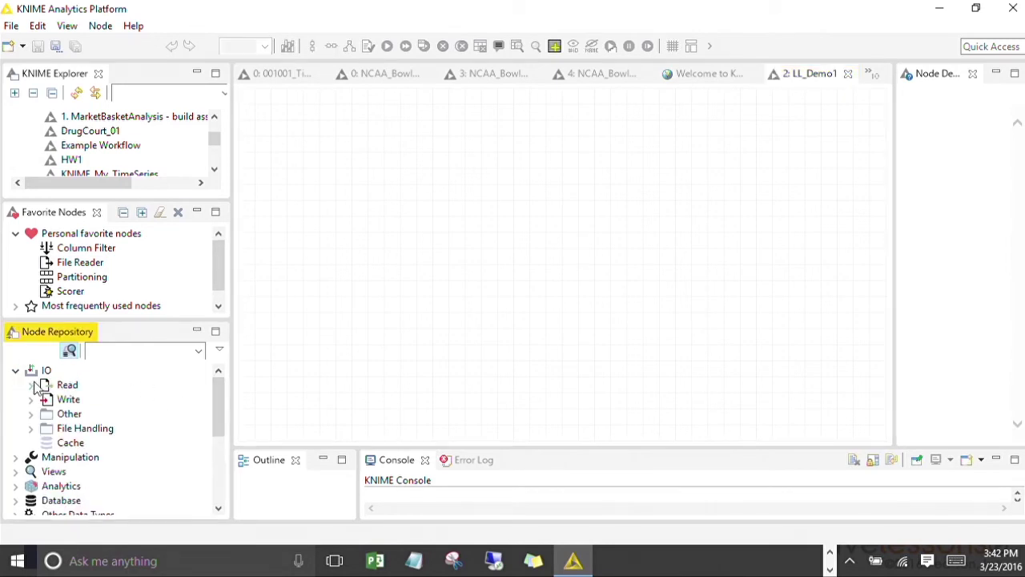
{"action": "left_click", "coordinate": [30, 385]}
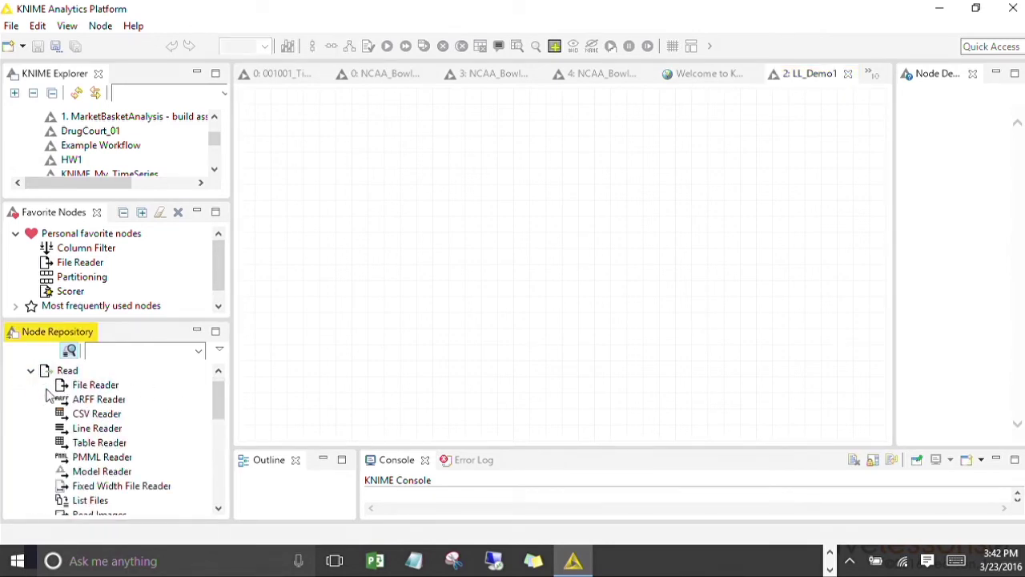
{"action": "left_click_drag", "start_coordinate": [298, 367], "coordinate": [276, 251]}
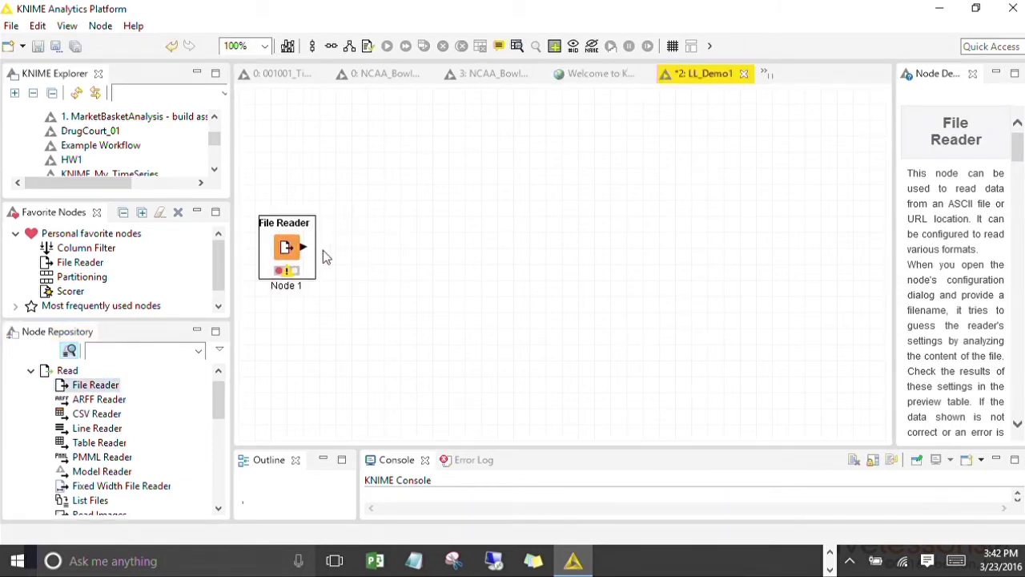
{"action": "right_click", "coordinate": [290, 251]}
{"action": "left_click", "coordinate": [370, 225]}
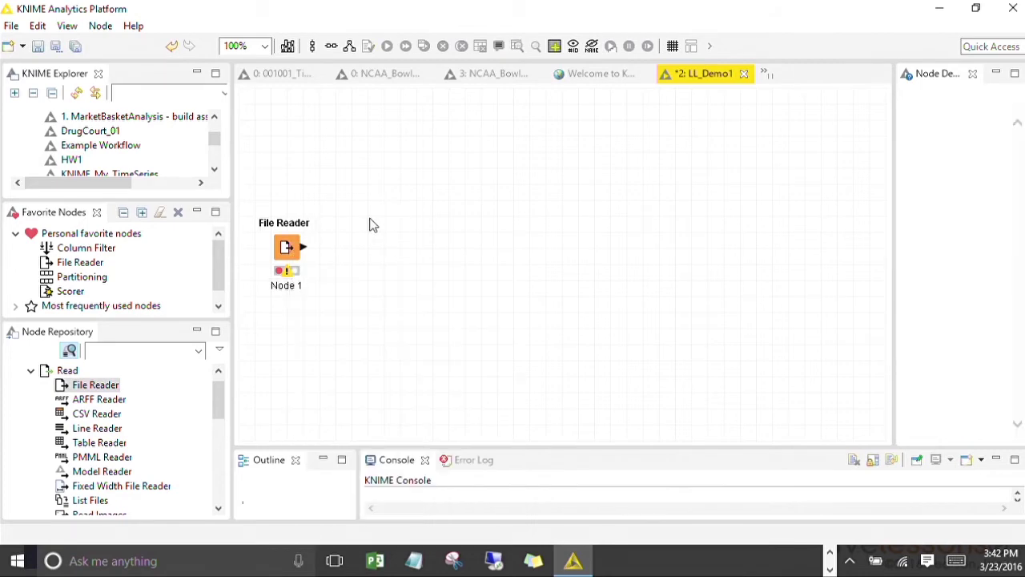
Step: Point the File Reader at Iris.csv in the LiveLessons > Data & Papers folder
{"action": "double_click", "coordinate": [290, 251]}
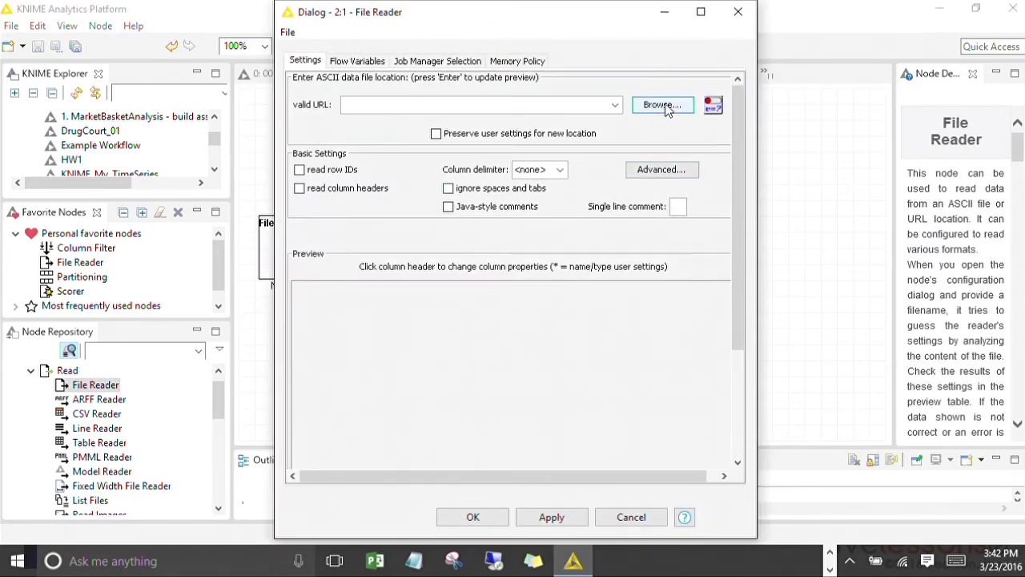
{"action": "left_click", "coordinate": [664, 110]}
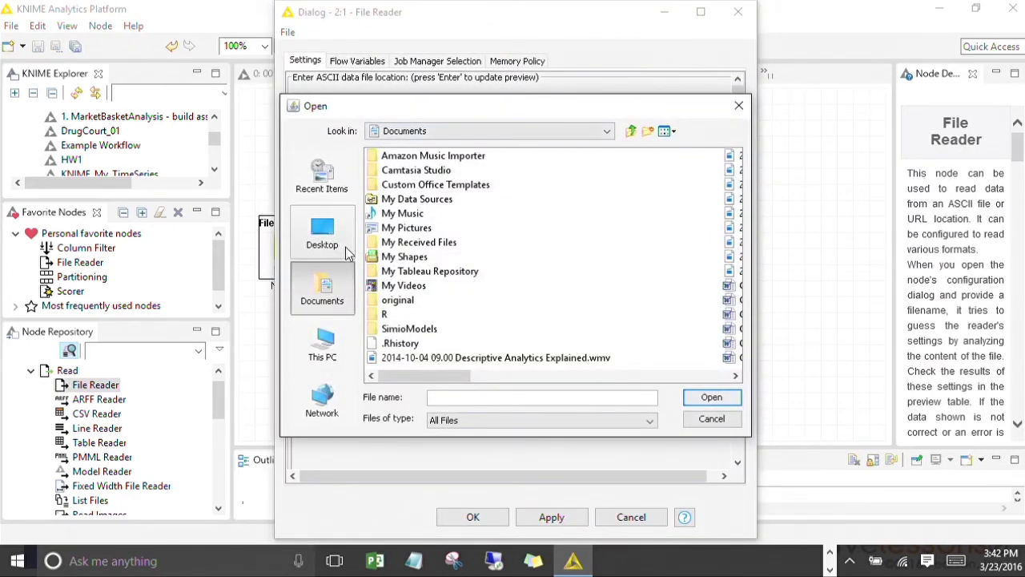
{"action": "double_click", "coordinate": [408, 232]}
{"action": "double_click", "coordinate": [424, 157]}
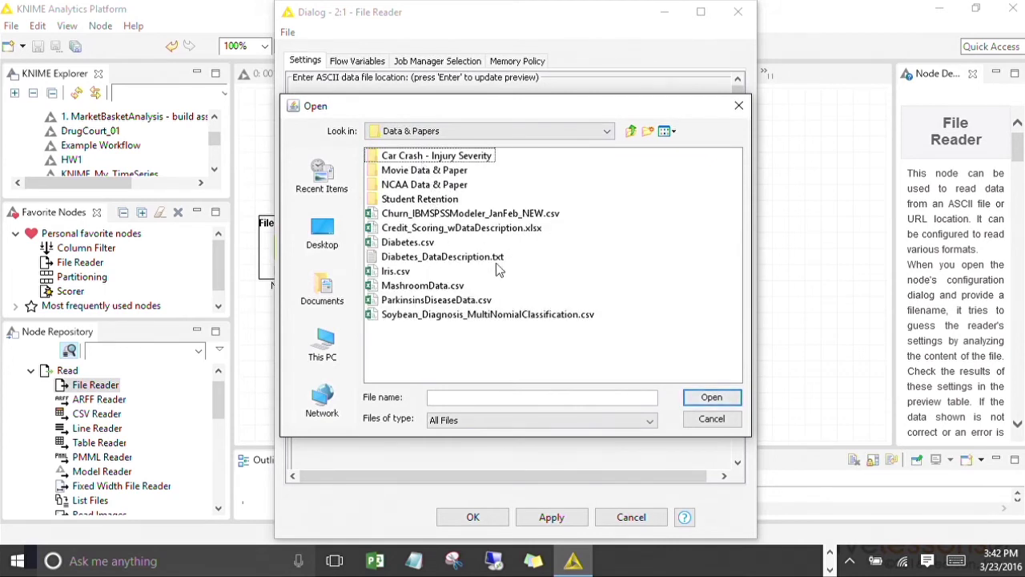
{"action": "left_click", "coordinate": [397, 271]}
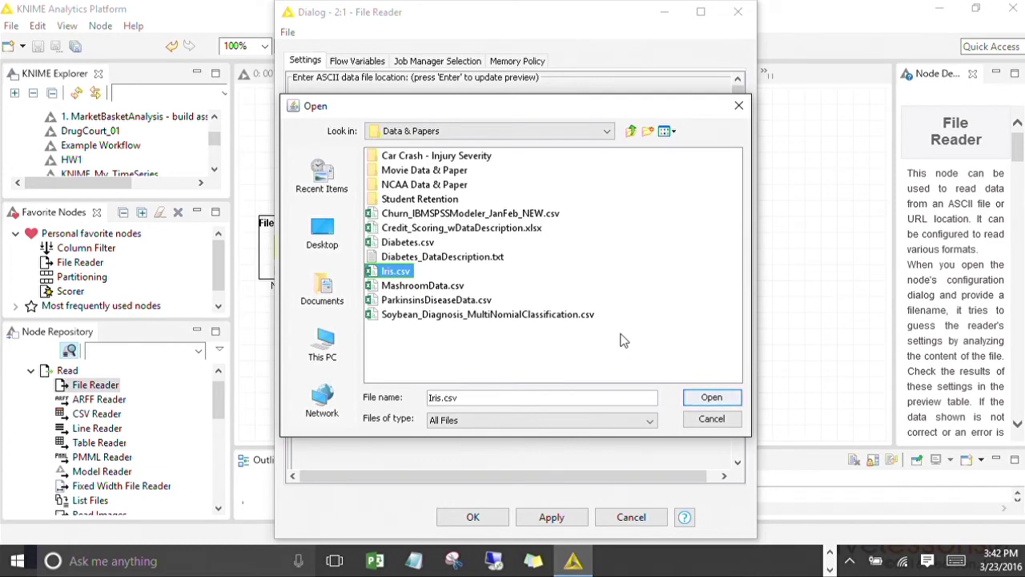
{"action": "left_click", "coordinate": [712, 399]}
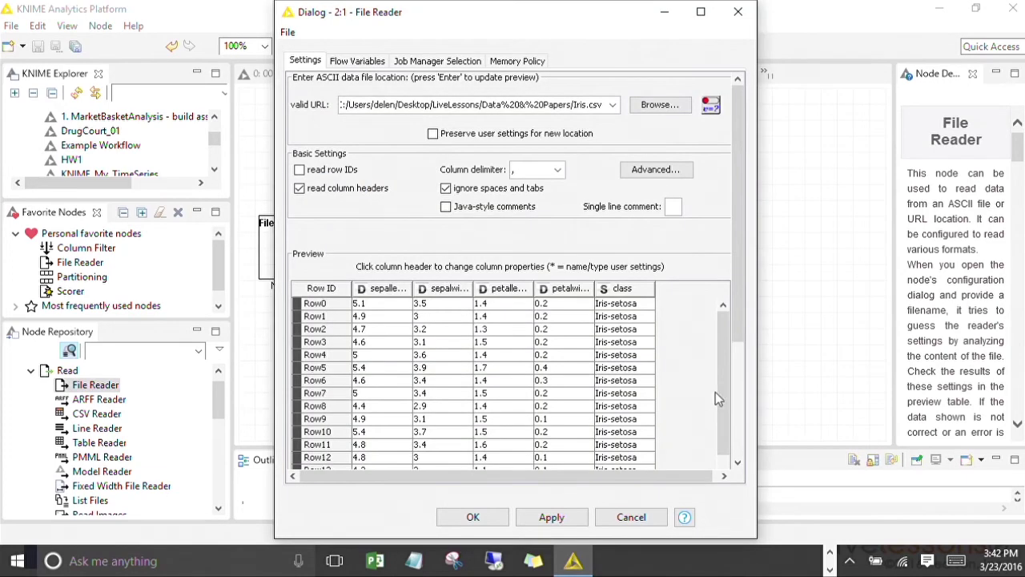
Step: Widen the sepallength column in the preview and accept the Iris.csv reader settings
{"action": "left_click_drag", "start_coordinate": [739, 280], "coordinate": [753, 260]}
{"action": "left_click_drag", "start_coordinate": [736, 325], "coordinate": [743, 374]}
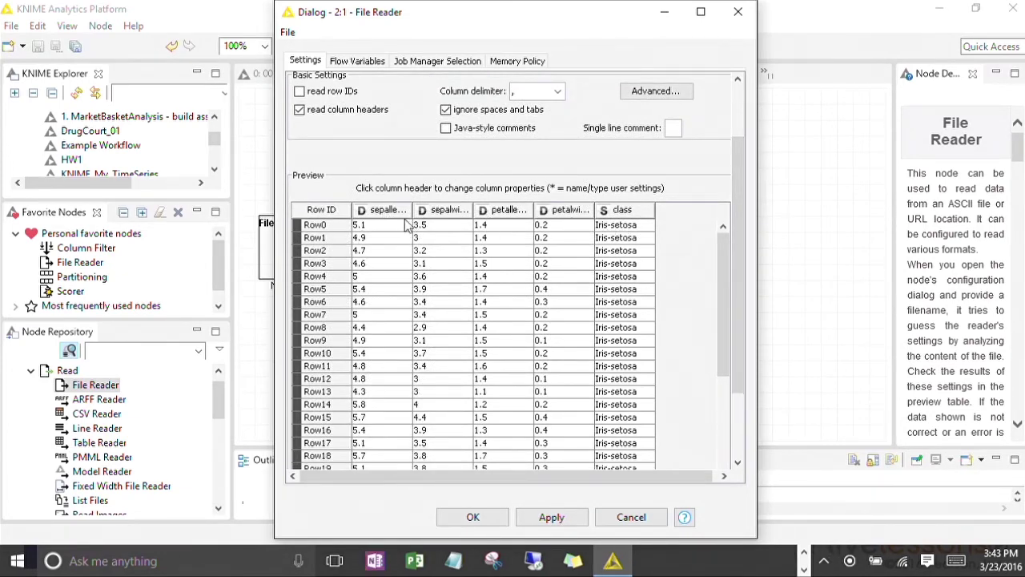
{"action": "left_click_drag", "start_coordinate": [415, 211], "coordinate": [422, 212]}
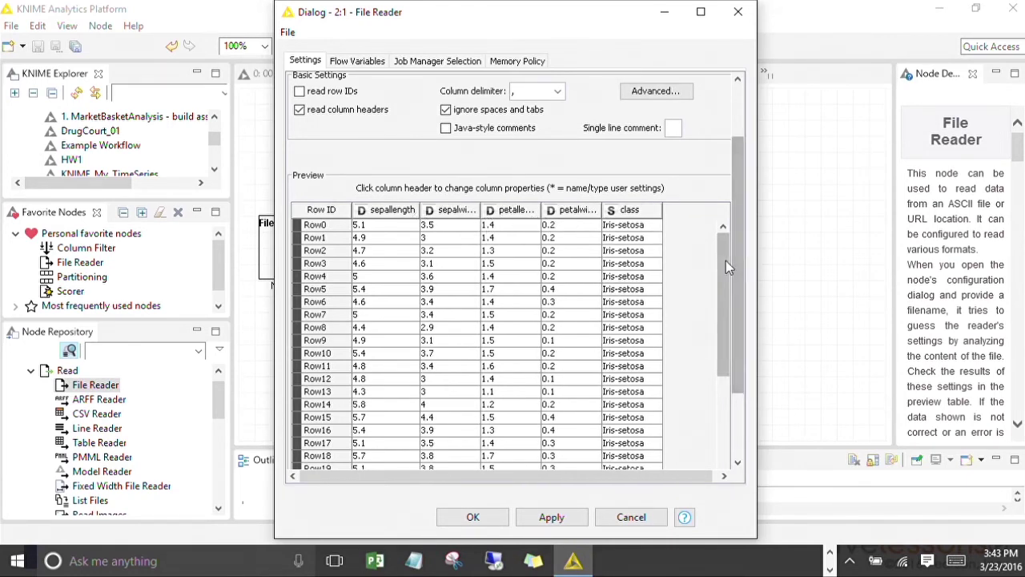
{"action": "mouse_move", "coordinate": [725, 260]}
{"action": "left_mouse_down"}
{"action": "mouse_move", "coordinate": [736, 388]}
{"action": "mouse_move", "coordinate": [719, 243]}
{"action": "left_mouse_up"}
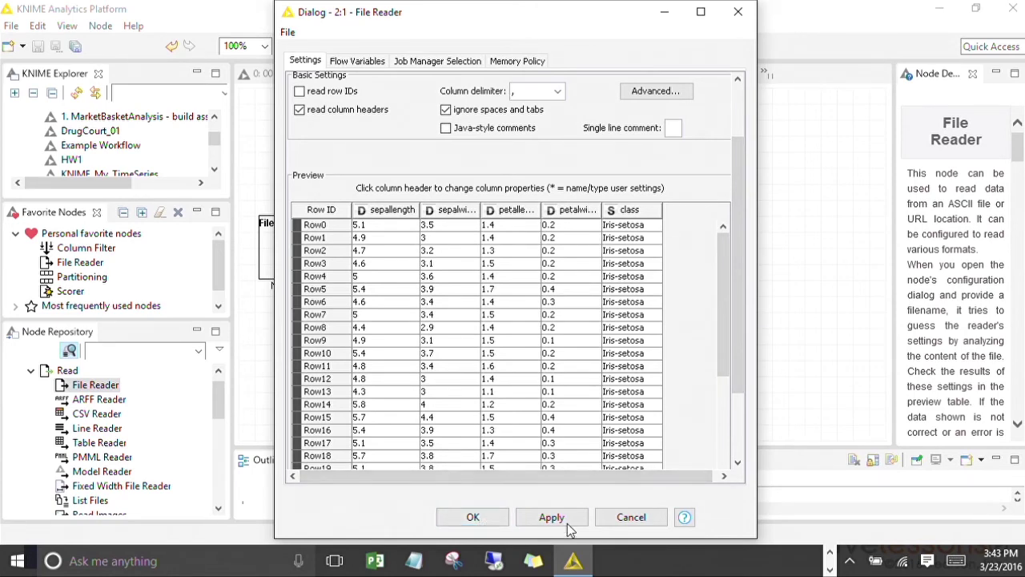
{"action": "left_click", "coordinate": [476, 517]}
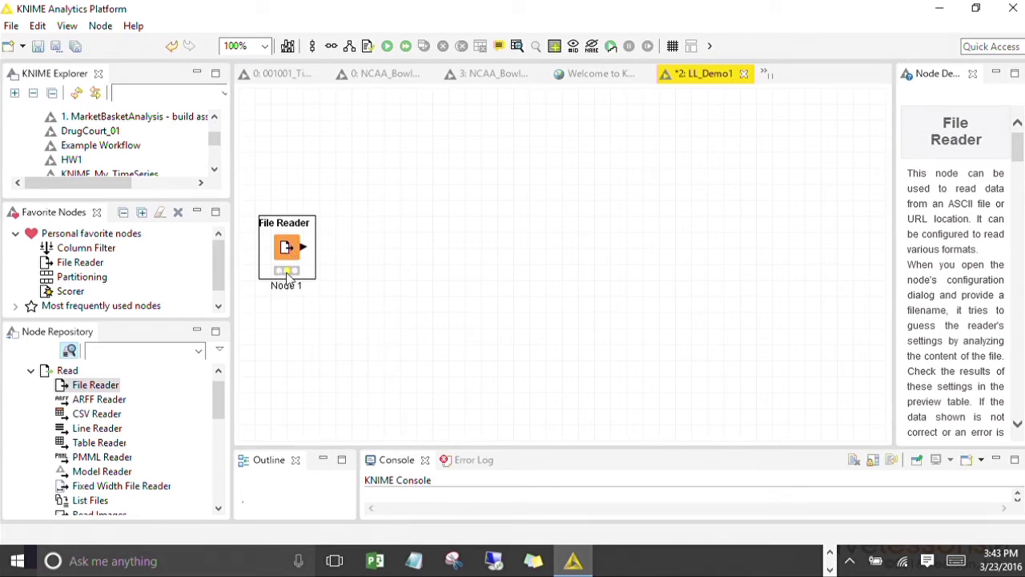
Step: Execute the File Reader and inspect its 150-row, 5-column Iris output table
{"action": "right_click", "coordinate": [289, 245]}
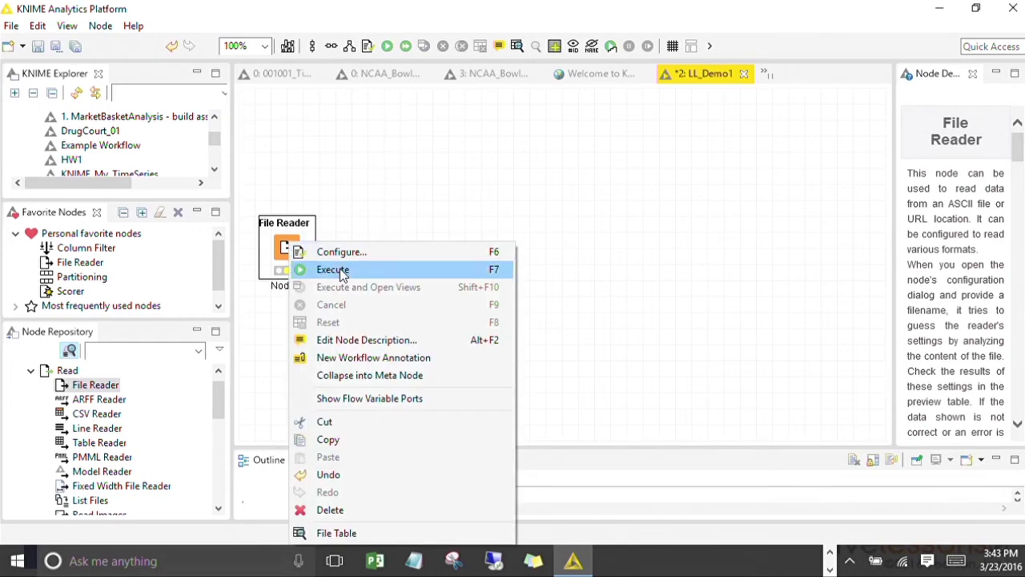
{"action": "left_click", "coordinate": [339, 269]}
{"action": "right_click", "coordinate": [282, 246]}
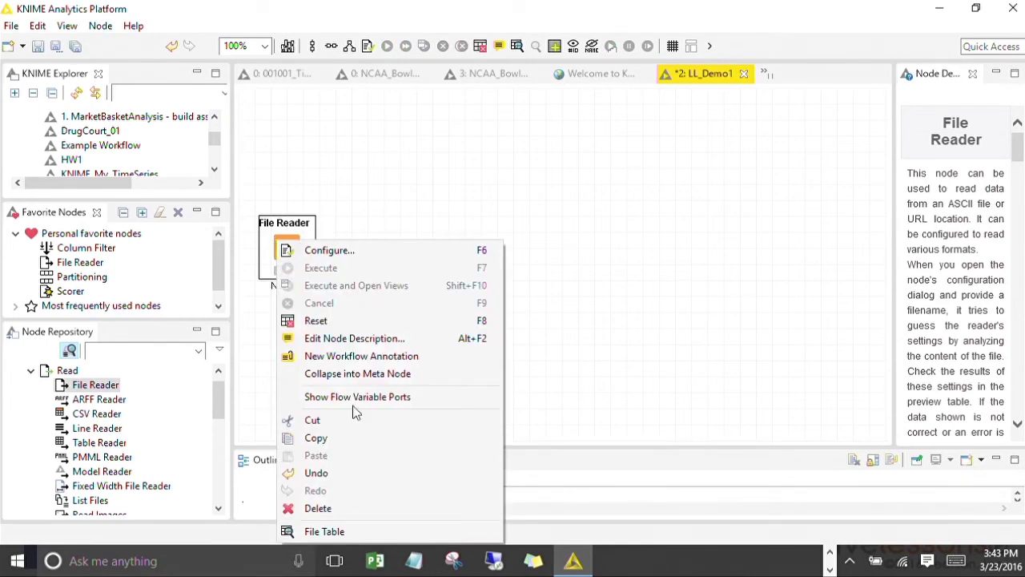
{"action": "left_click", "coordinate": [366, 533]}
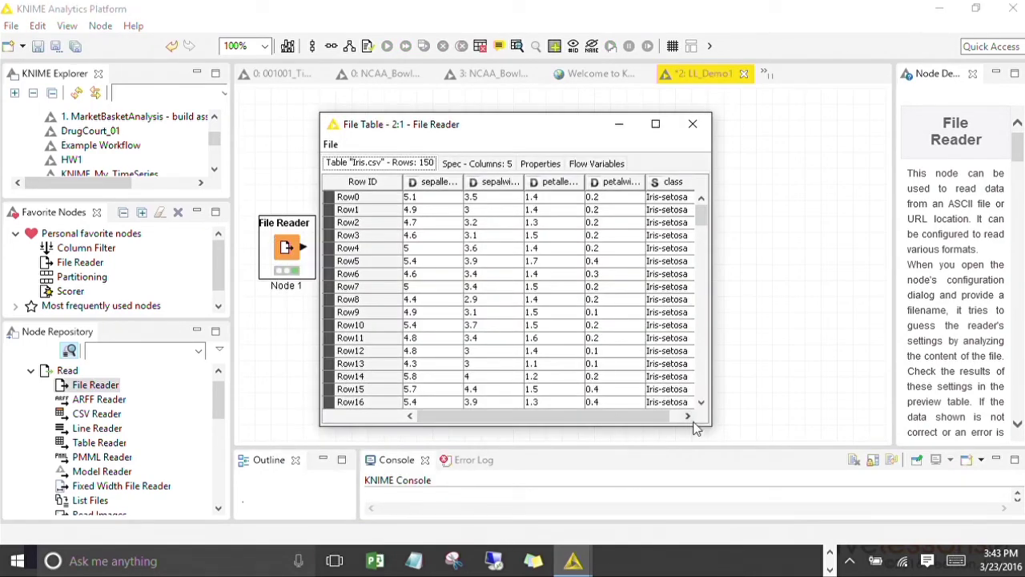
{"action": "left_click_drag", "start_coordinate": [701, 234], "coordinate": [727, 422]}
{"action": "left_click_drag", "start_coordinate": [654, 423], "coordinate": [667, 423]}
{"action": "left_click_drag", "start_coordinate": [703, 386], "coordinate": [717, 193]}
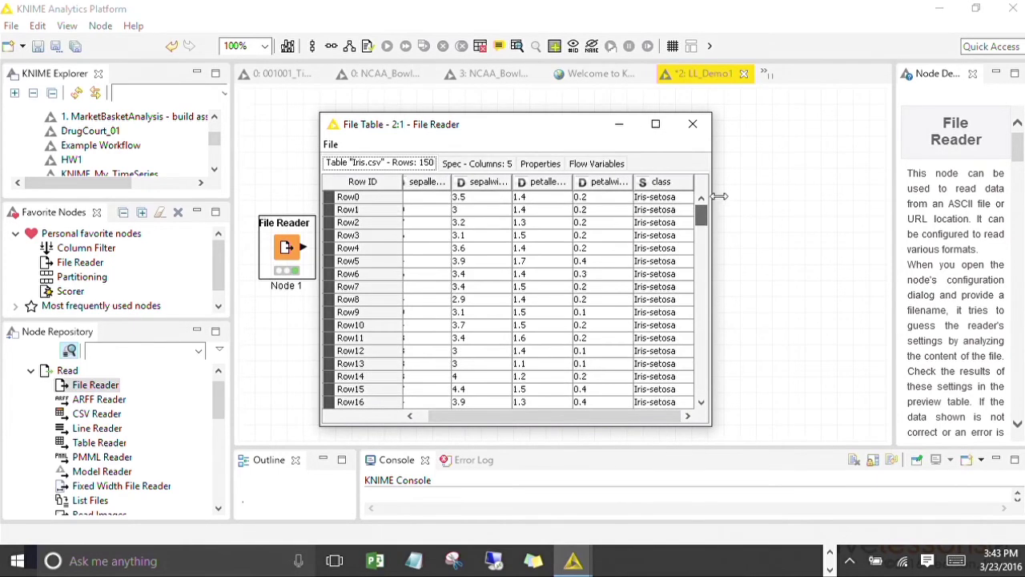
Step: Close the Iris output table and collapse the IO > Read node categories
{"action": "left_click", "coordinate": [693, 123]}
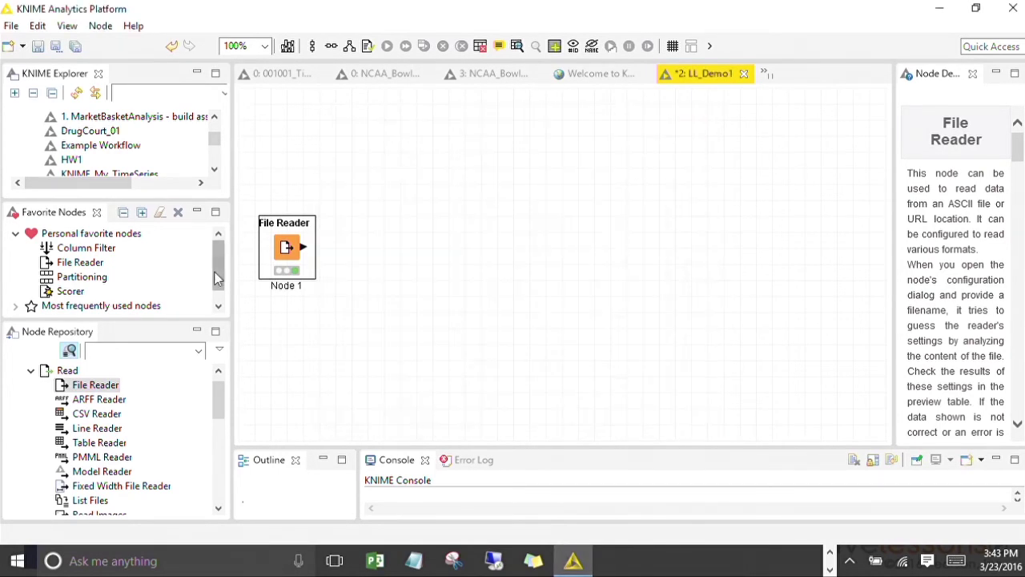
{"action": "left_click", "coordinate": [219, 276]}
{"action": "left_click", "coordinate": [219, 403]}
{"action": "scroll", "coordinate": [220, 402], "scroll_direction": "down", "scroll_amount": 1}
{"action": "scroll", "coordinate": [219, 402], "scroll_direction": "up", "scroll_amount": 2}
{"action": "left_click", "coordinate": [31, 386]}
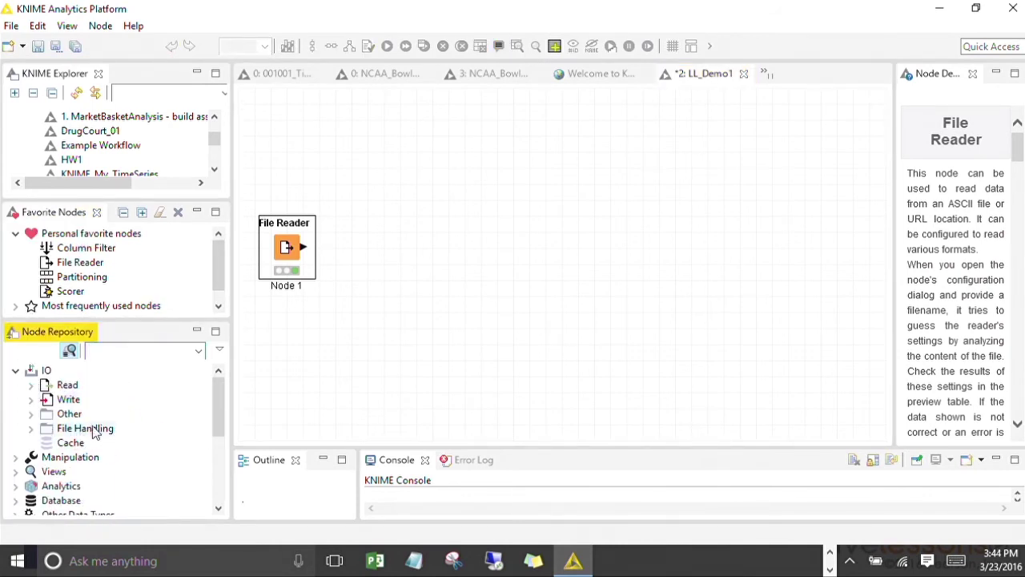
{"action": "left_click", "coordinate": [16, 371]}
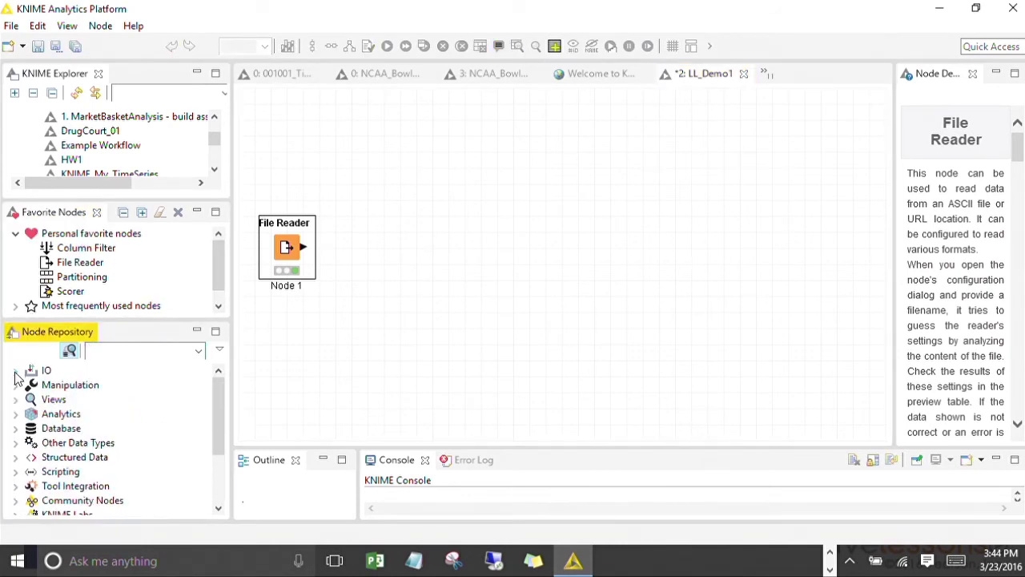
Step: Add a Decision Tree Learner from Analytics > Mining > Decision Tree, fed by File Reader's output
{"action": "left_click", "coordinate": [16, 414]}
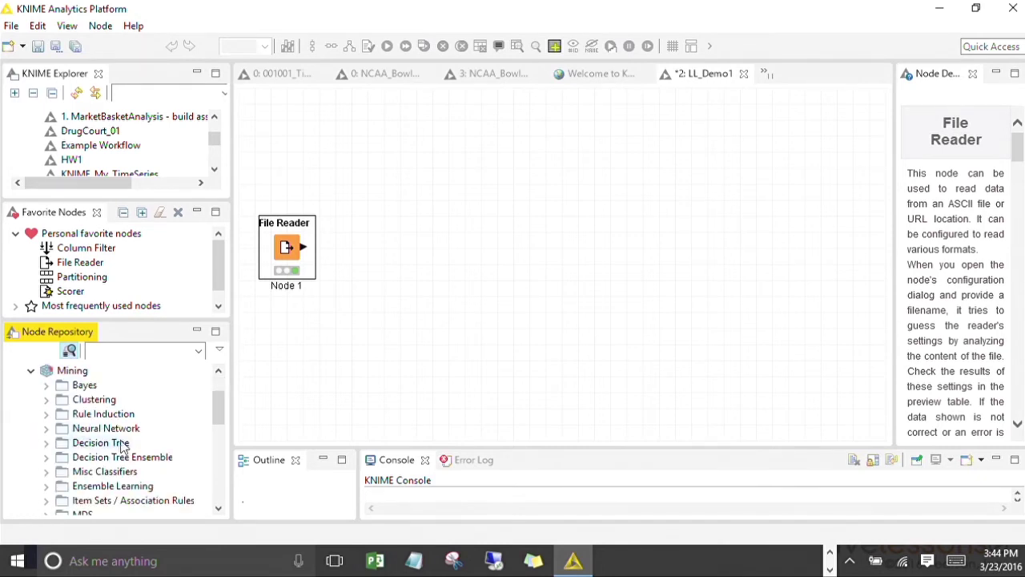
{"action": "left_click", "coordinate": [47, 443]}
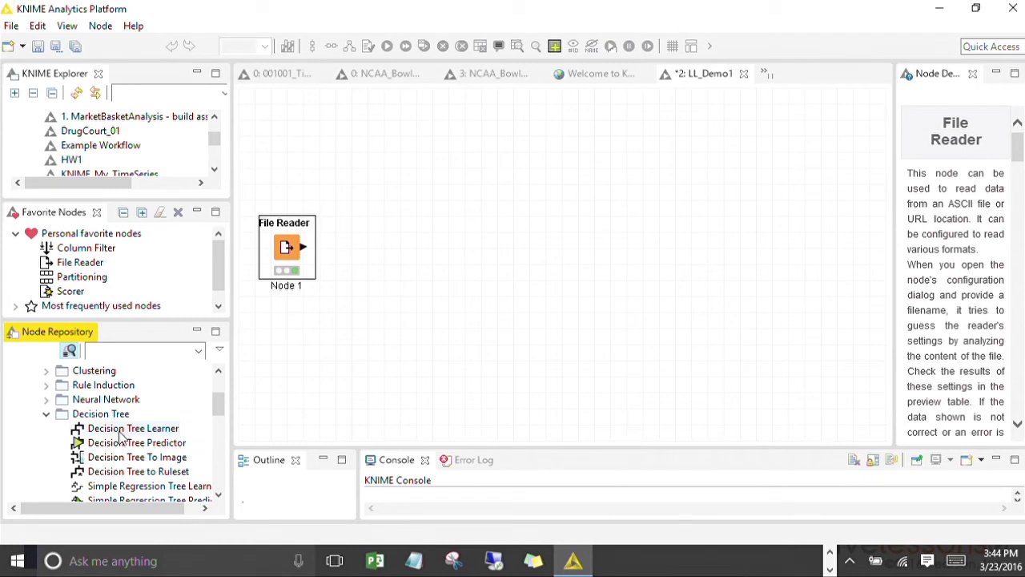
{"action": "left_click_drag", "start_coordinate": [120, 432], "coordinate": [470, 226]}
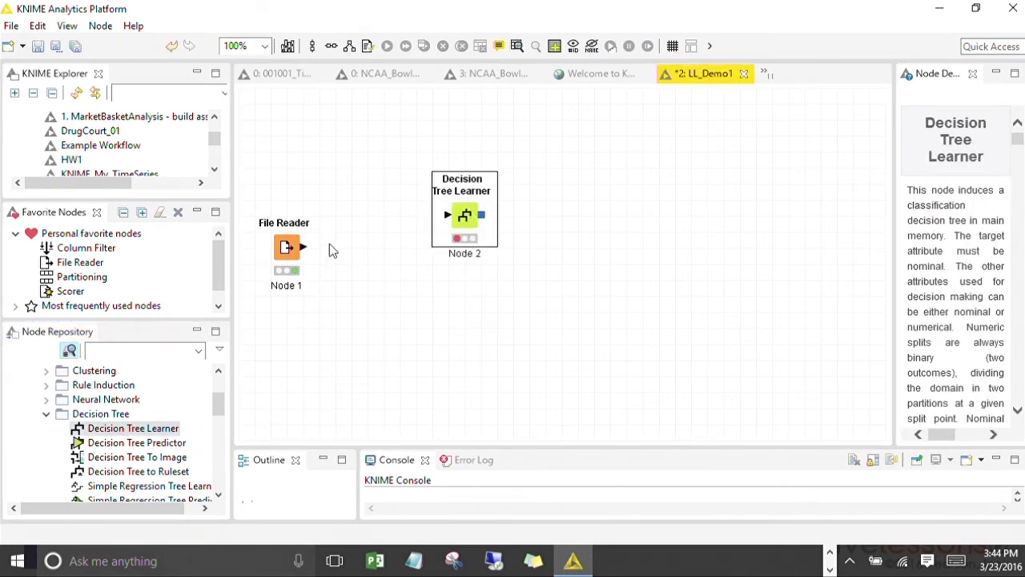
{"action": "left_click_drag", "start_coordinate": [306, 248], "coordinate": [458, 224]}
{"action": "left_click", "coordinate": [454, 200]}
Step: Accept Decision Tree Learner settings with class column 'class', Gini index and no pruning, then nudge the node
{"action": "double_click", "coordinate": [450, 188]}
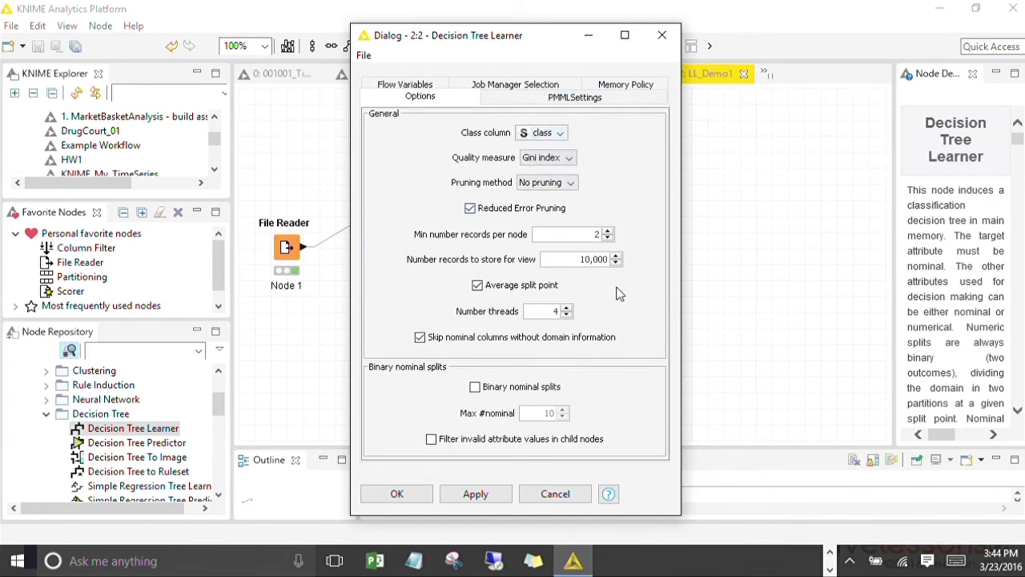
{"action": "left_click_drag", "start_coordinate": [562, 42], "coordinate": [715, 27]}
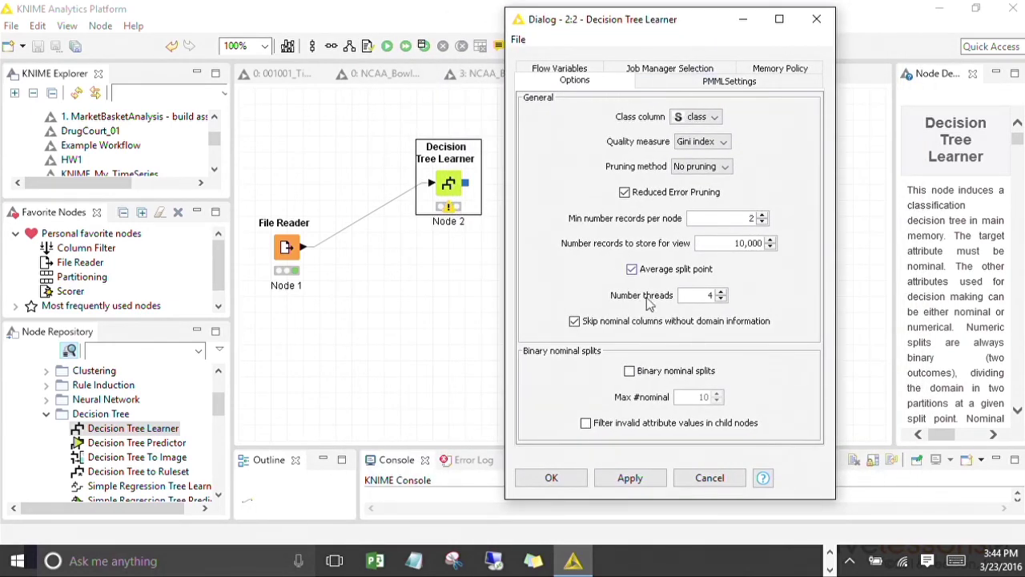
{"action": "left_click", "coordinate": [648, 481]}
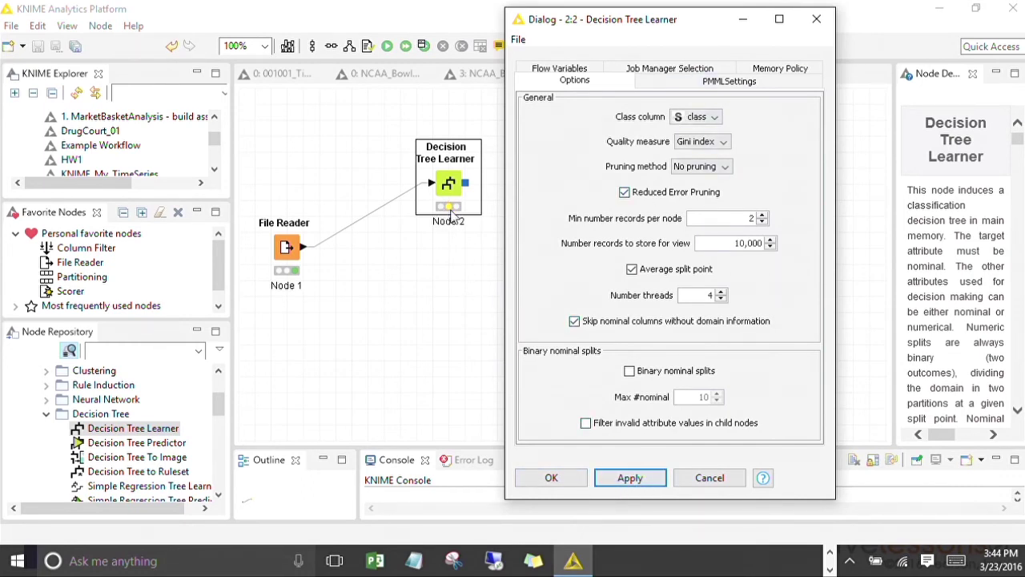
{"action": "left_click", "coordinate": [560, 481]}
{"action": "left_click_drag", "start_coordinate": [451, 183], "coordinate": [435, 167]}
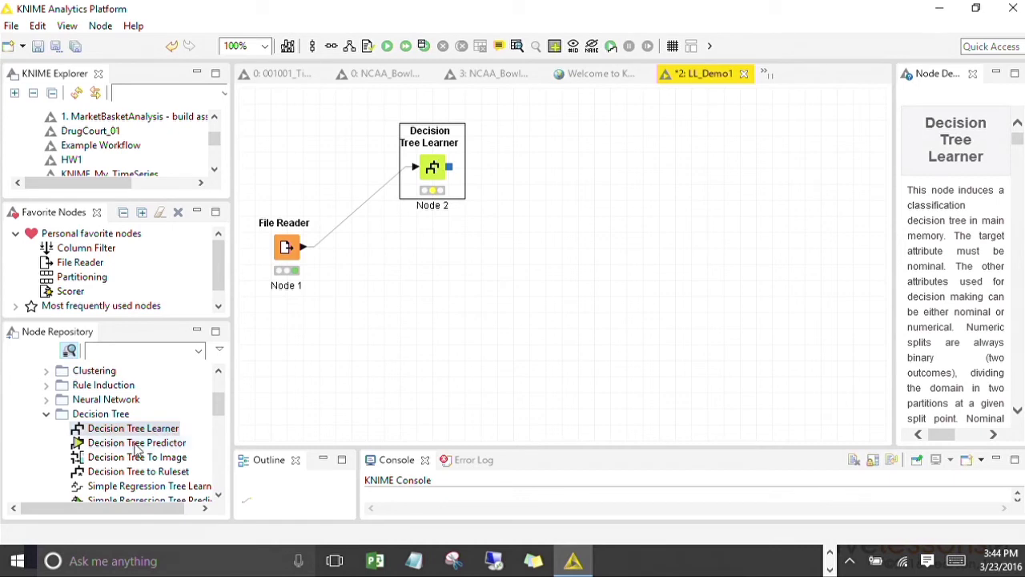
Step: Add a Decision Tree Predictor wired to the Learner's model and File Reader's data
{"action": "left_click_drag", "start_coordinate": [133, 450], "coordinate": [545, 225]}
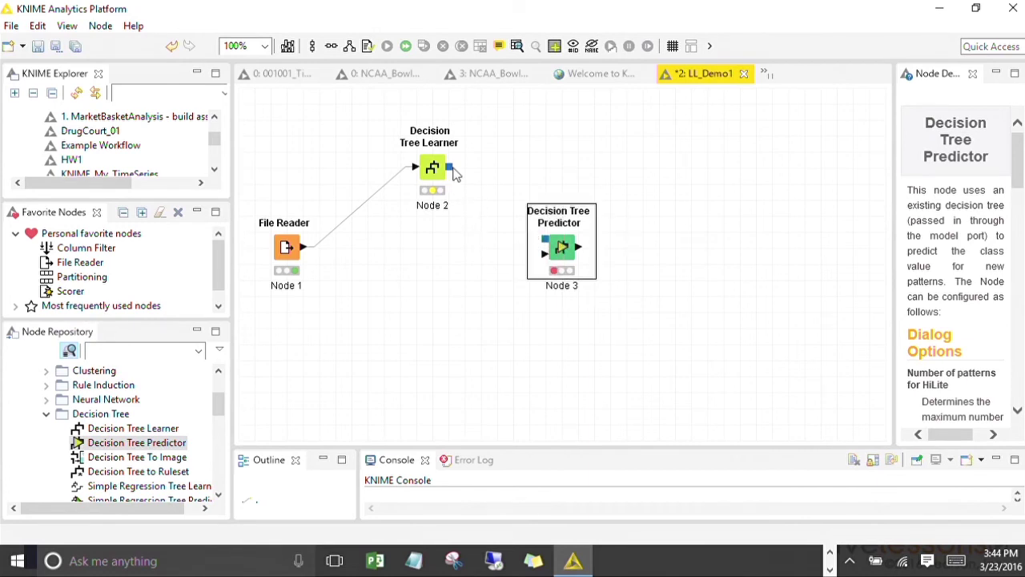
{"action": "left_click_drag", "start_coordinate": [450, 168], "coordinate": [545, 238]}
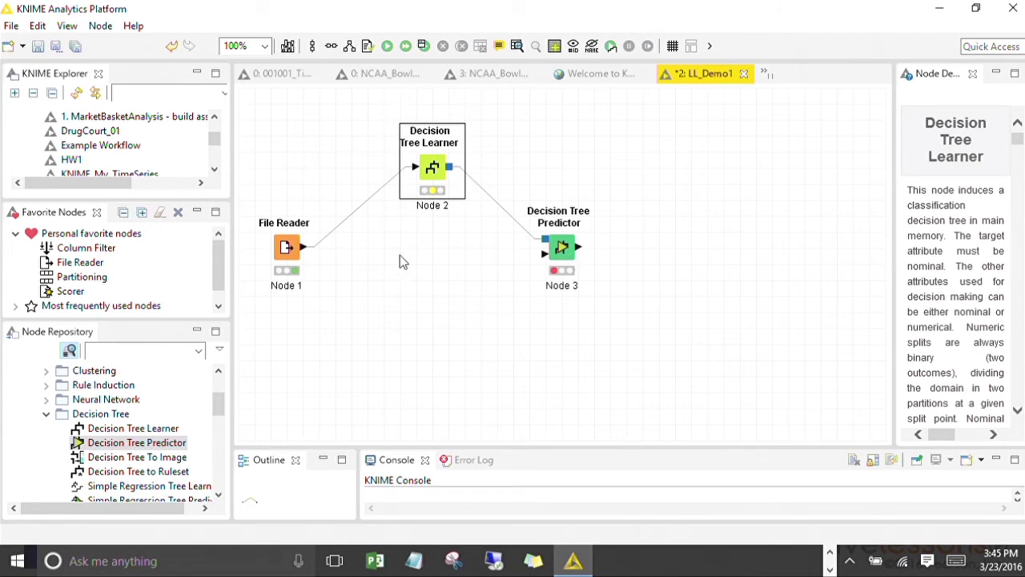
{"action": "left_click_drag", "start_coordinate": [303, 248], "coordinate": [552, 256]}
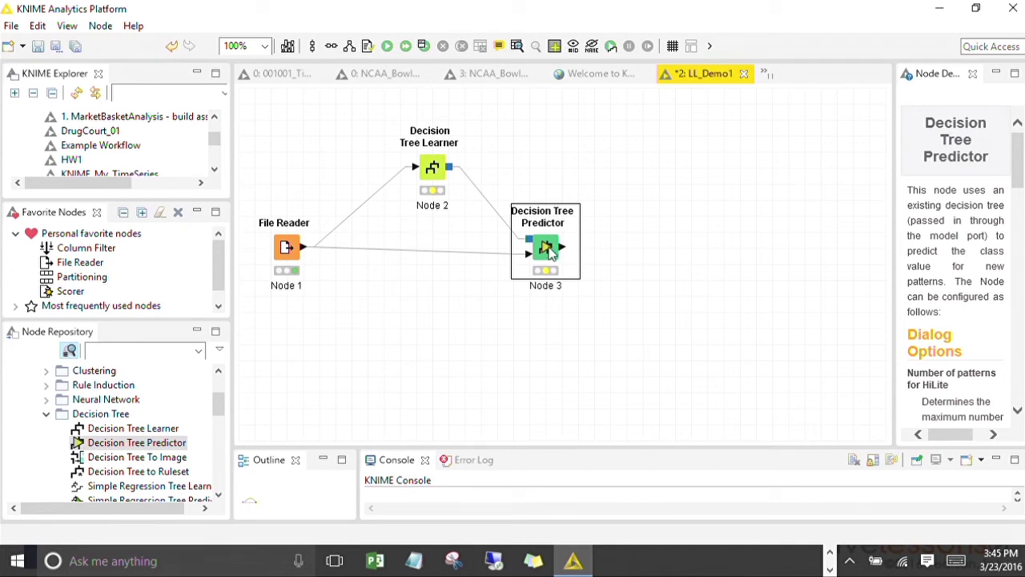
Step: Execute the Predictor and inspect its maximized tree view with the Iris-versicolor branch expanded, then close it
{"action": "right_click", "coordinate": [550, 253]}
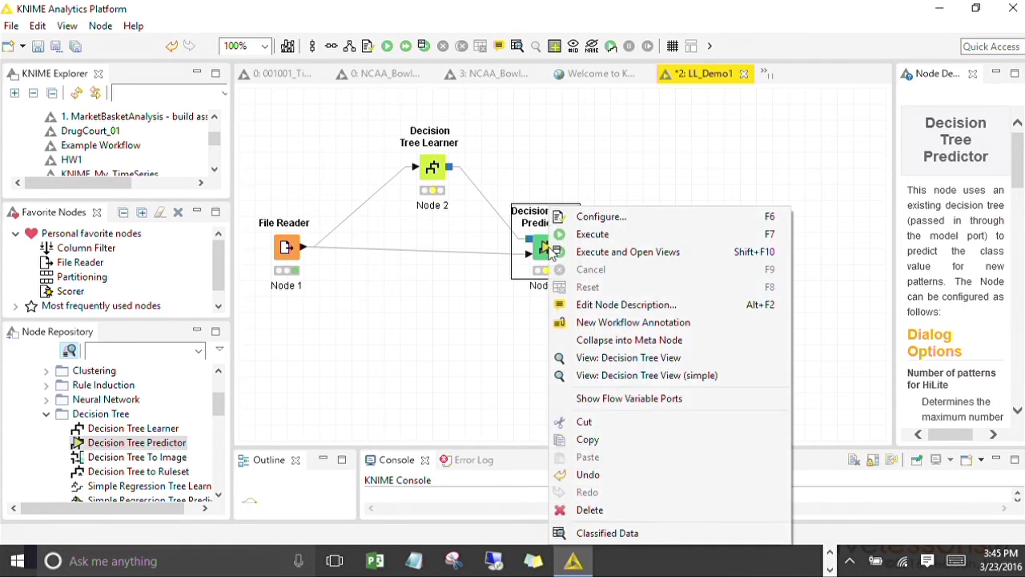
{"action": "left_click", "coordinate": [632, 254]}
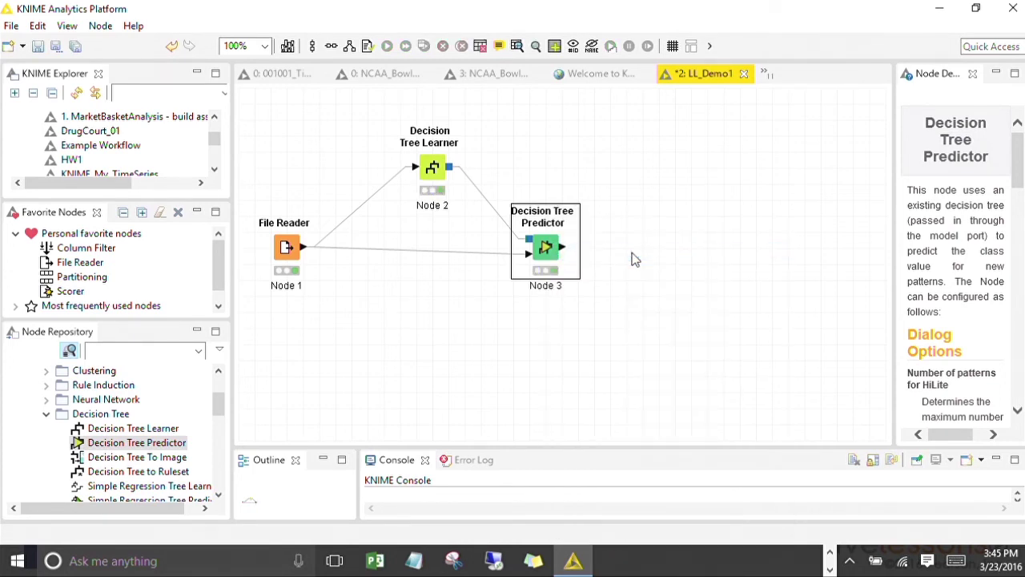
{"action": "left_click_drag", "start_coordinate": [591, 75], "coordinate": [572, 101]}
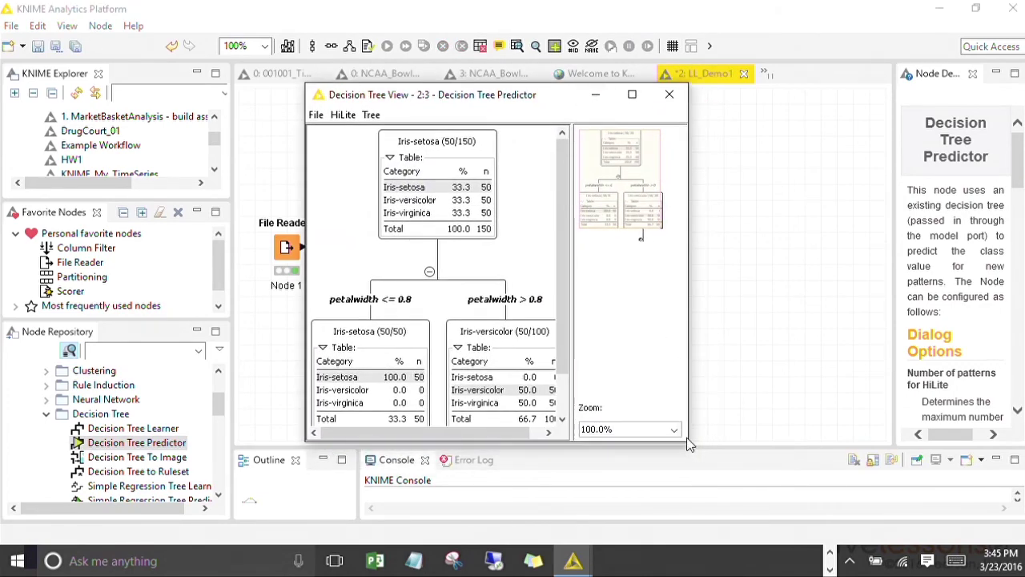
{"action": "left_click_drag", "start_coordinate": [562, 253], "coordinate": [556, 391]}
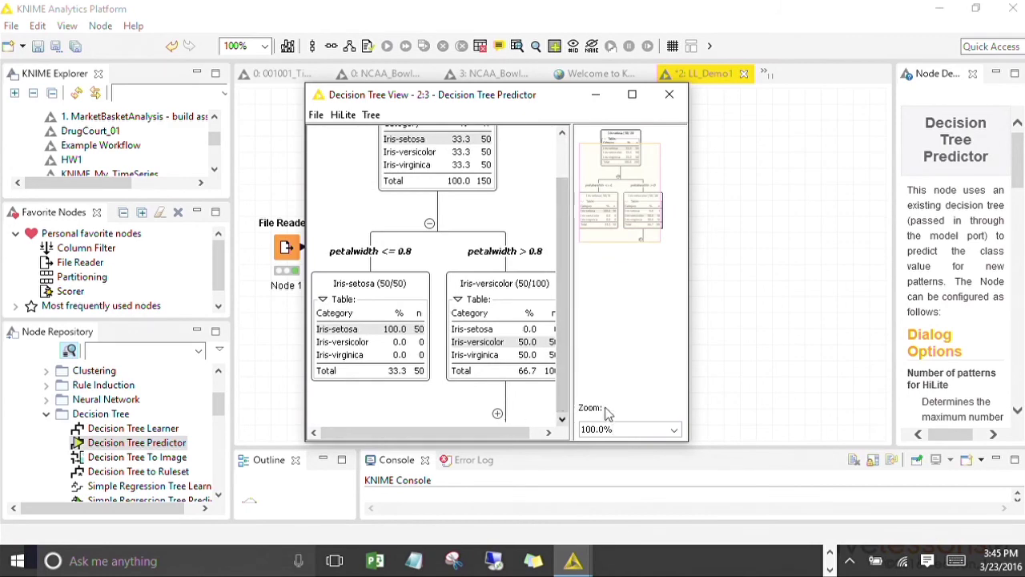
{"action": "left_click", "coordinate": [632, 95]}
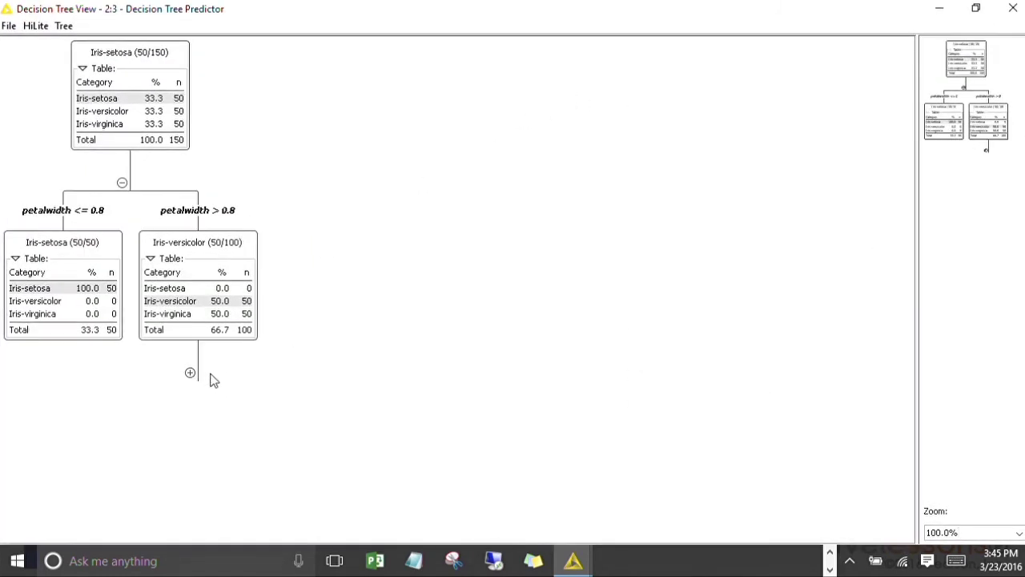
{"action": "left_click", "coordinate": [189, 373]}
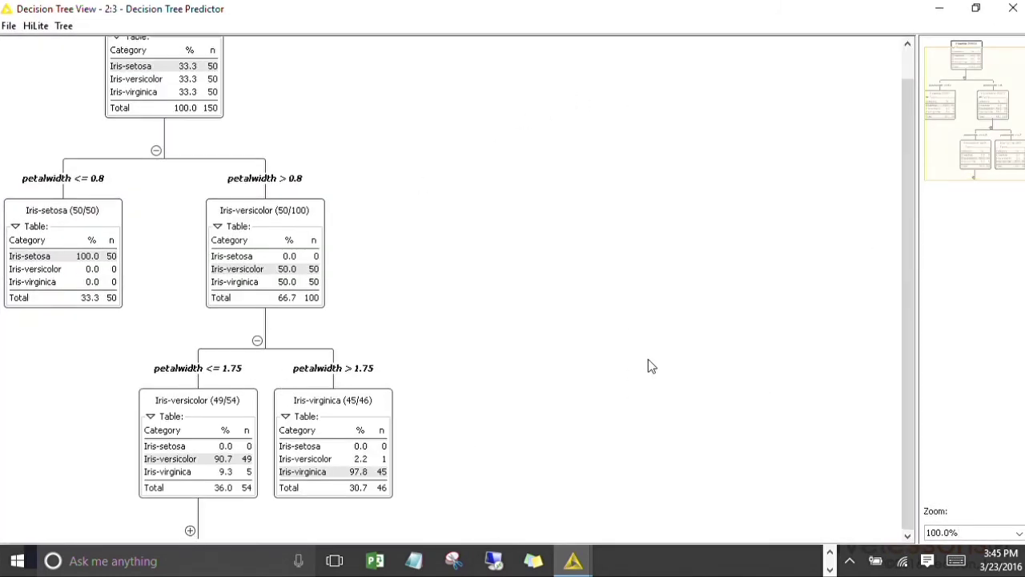
{"action": "scroll", "coordinate": [632, 344], "scroll_direction": "up", "scroll_amount": 1}
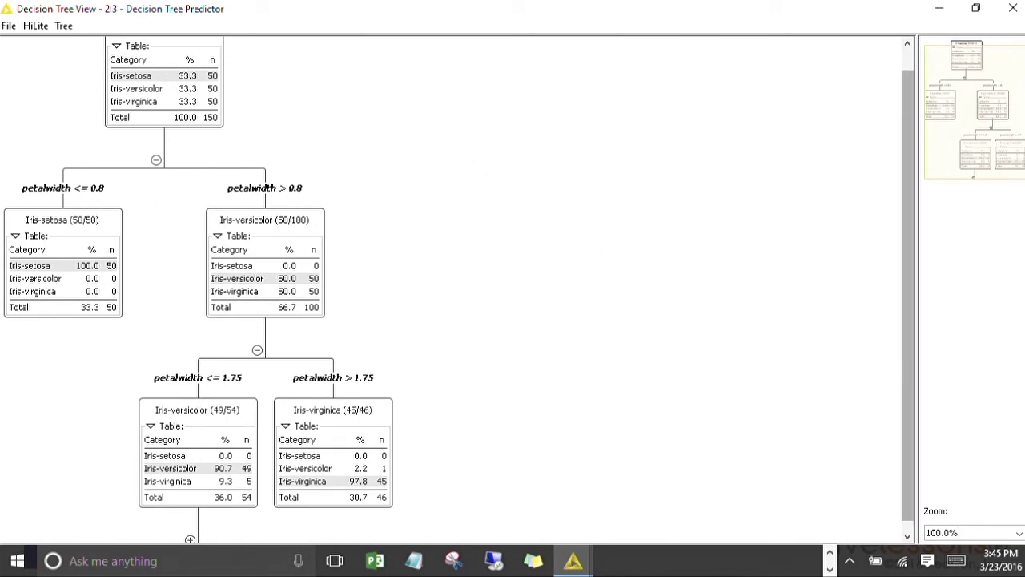
{"action": "left_click", "coordinate": [1013, 9]}
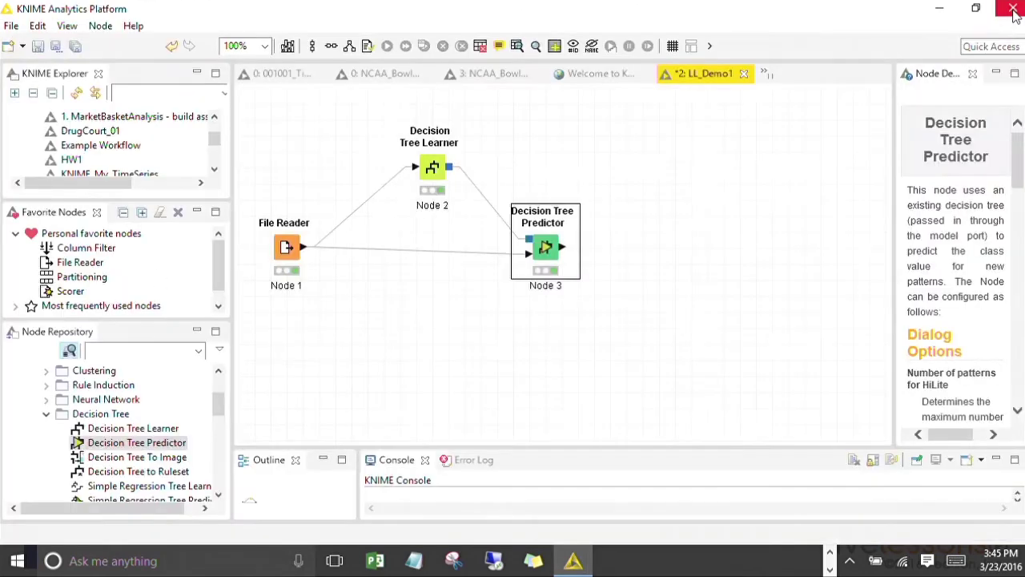
Step: Add a Scorer from Mining > Scoring and connect the Predictor's output to it
{"action": "left_click", "coordinate": [714, 247]}
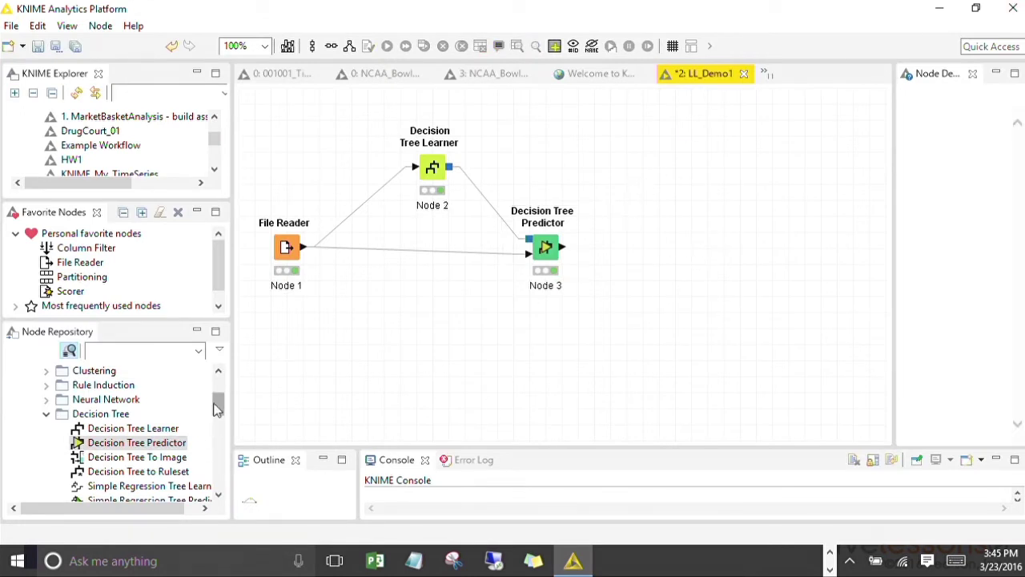
{"action": "left_click_drag", "start_coordinate": [215, 408], "coordinate": [218, 437]}
{"action": "left_click", "coordinate": [46, 399]}
{"action": "left_click", "coordinate": [46, 456]}
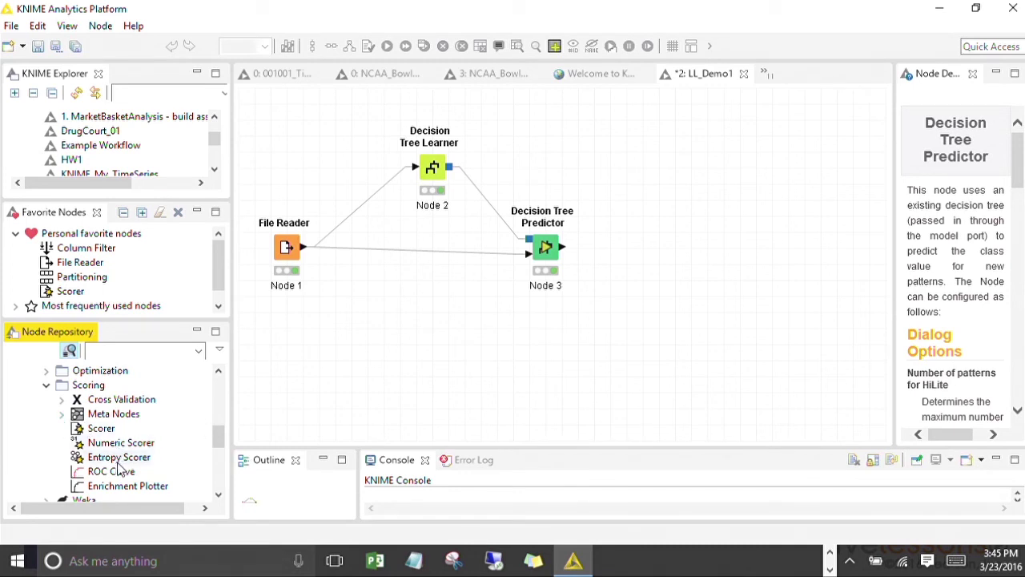
{"action": "left_click_drag", "start_coordinate": [100, 429], "coordinate": [679, 261]}
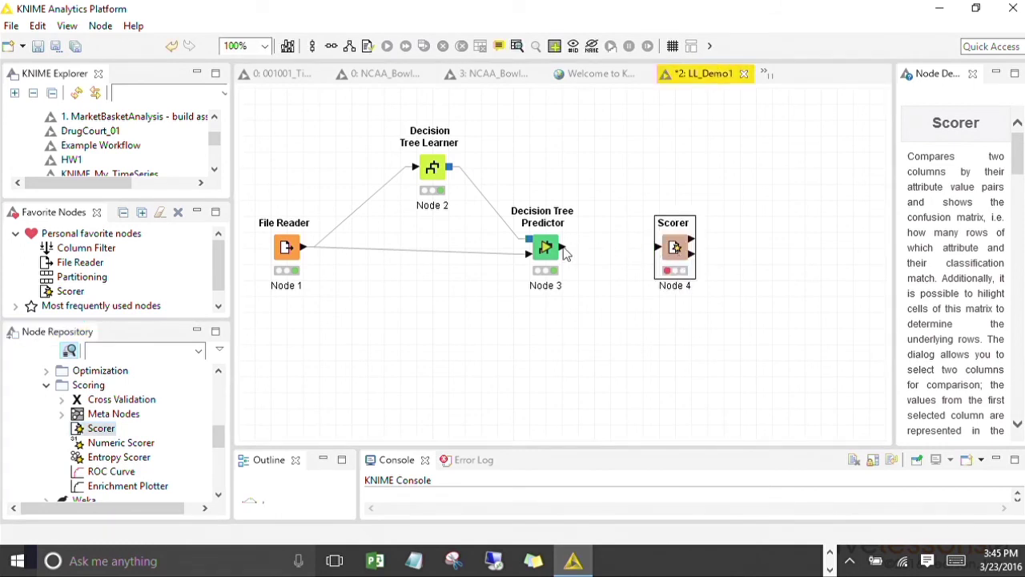
{"action": "left_click_drag", "start_coordinate": [564, 253], "coordinate": [671, 250]}
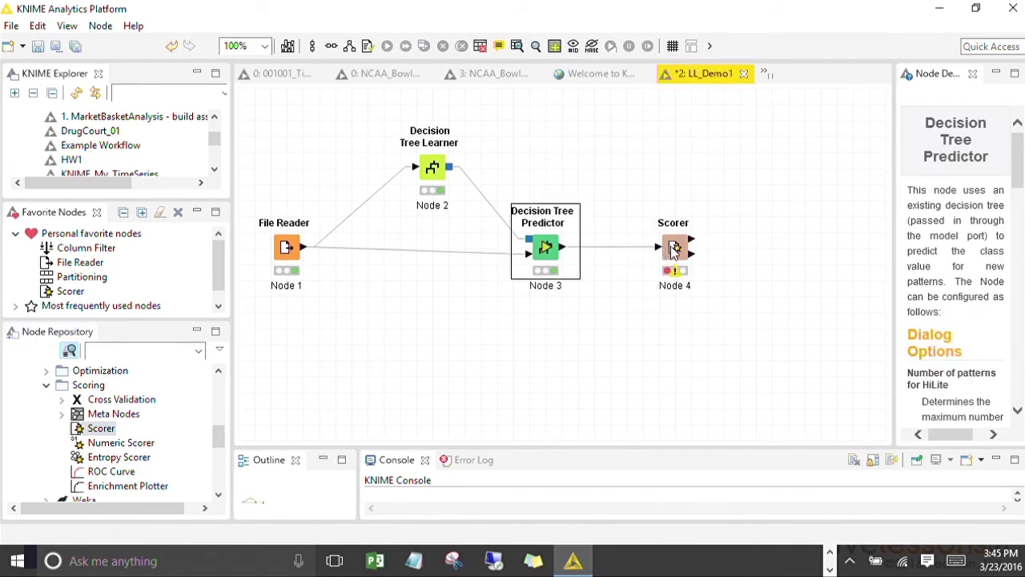
{"action": "right_click", "coordinate": [674, 250]}
Step: Apply Scorer settings comparing First Column 'class' with Second Column 'Prediction (class)'
{"action": "left_click", "coordinate": [769, 216]}
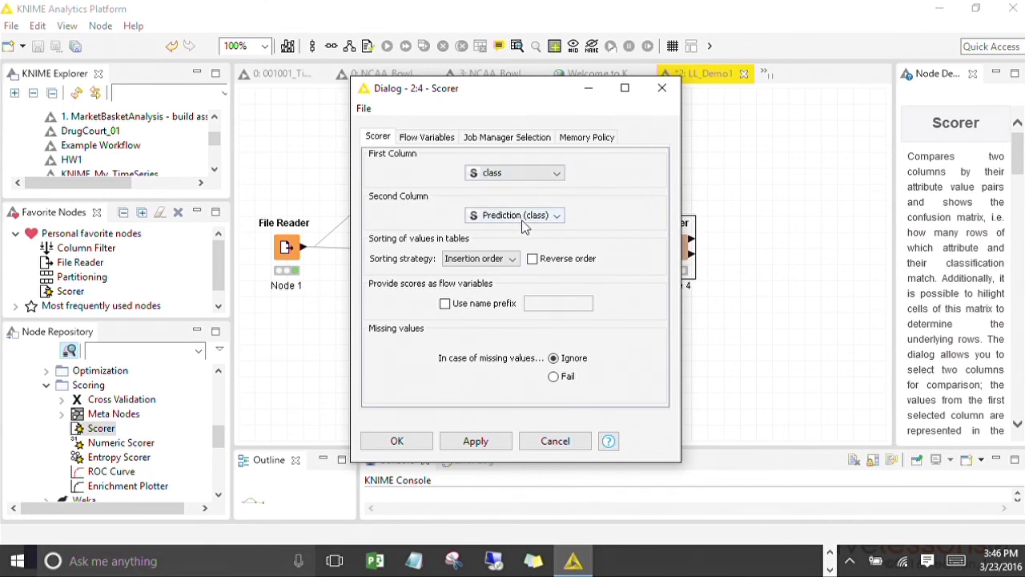
{"action": "left_click", "coordinate": [484, 450]}
{"action": "left_click", "coordinate": [397, 442]}
Step: Execute the Scorer and view its confusion matrix: 147 correct, 3 wrong, 98% accuracy
{"action": "right_click", "coordinate": [677, 250]}
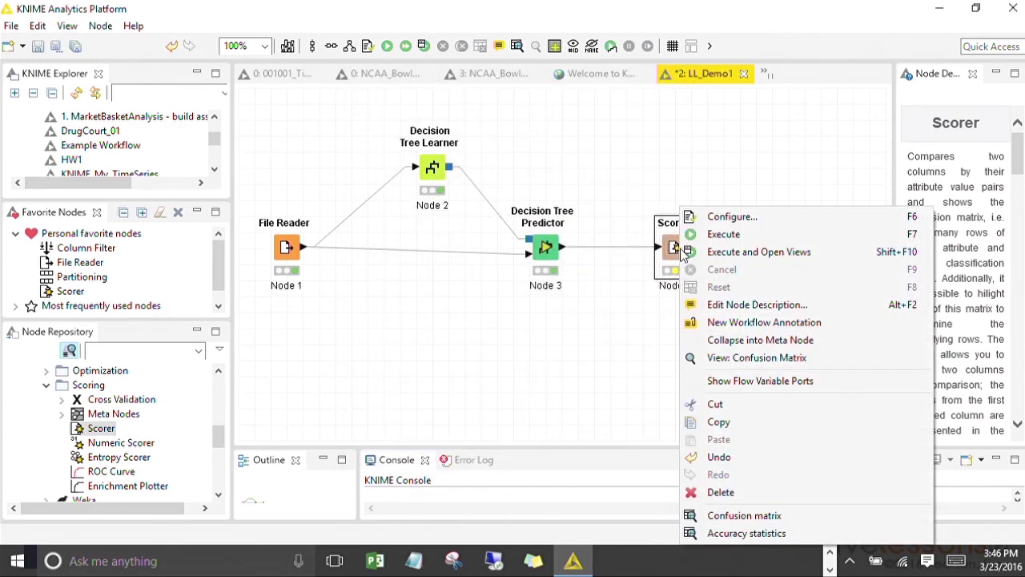
{"action": "left_click", "coordinate": [751, 261]}
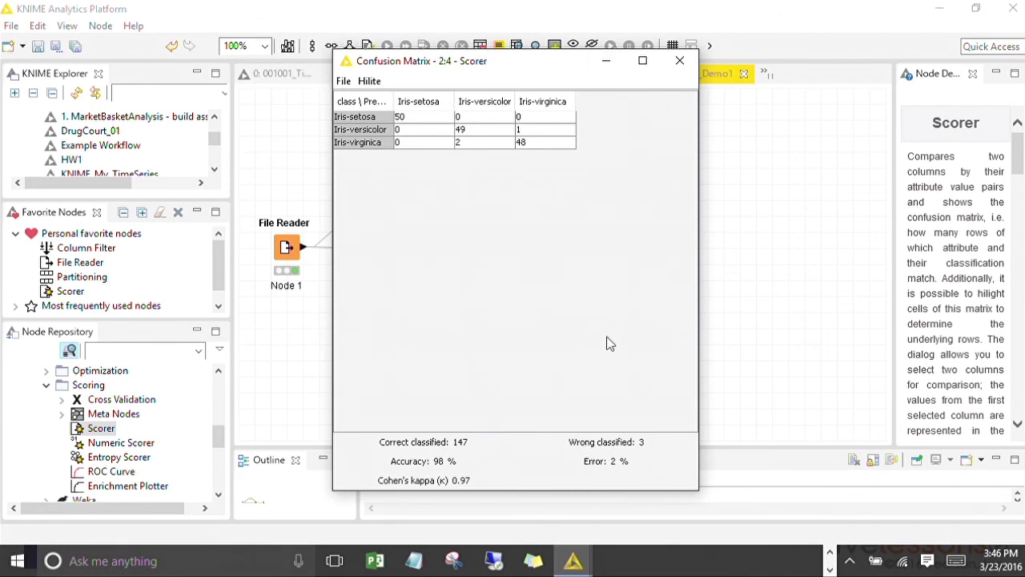
{"action": "left_click", "coordinate": [680, 62]}
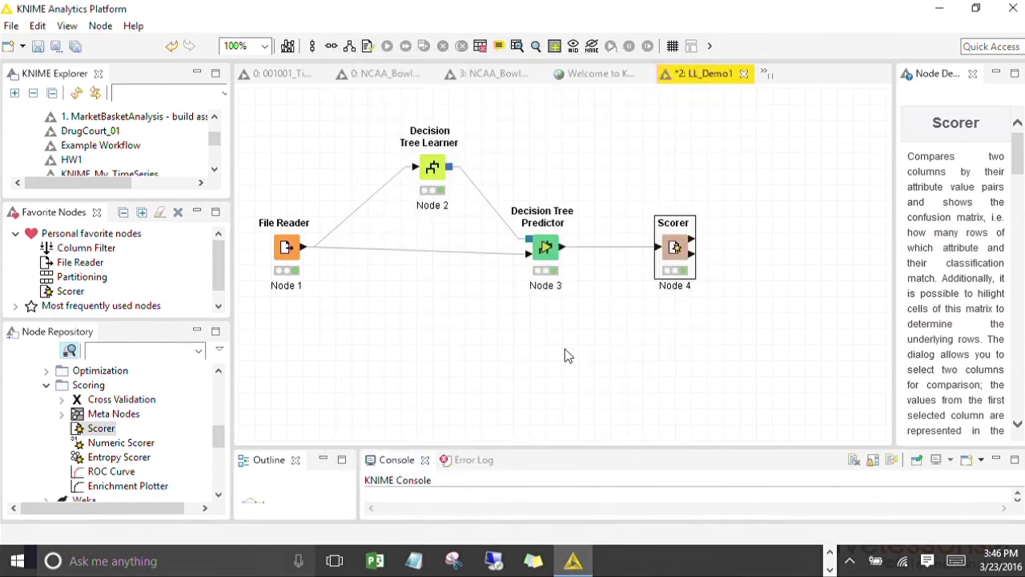